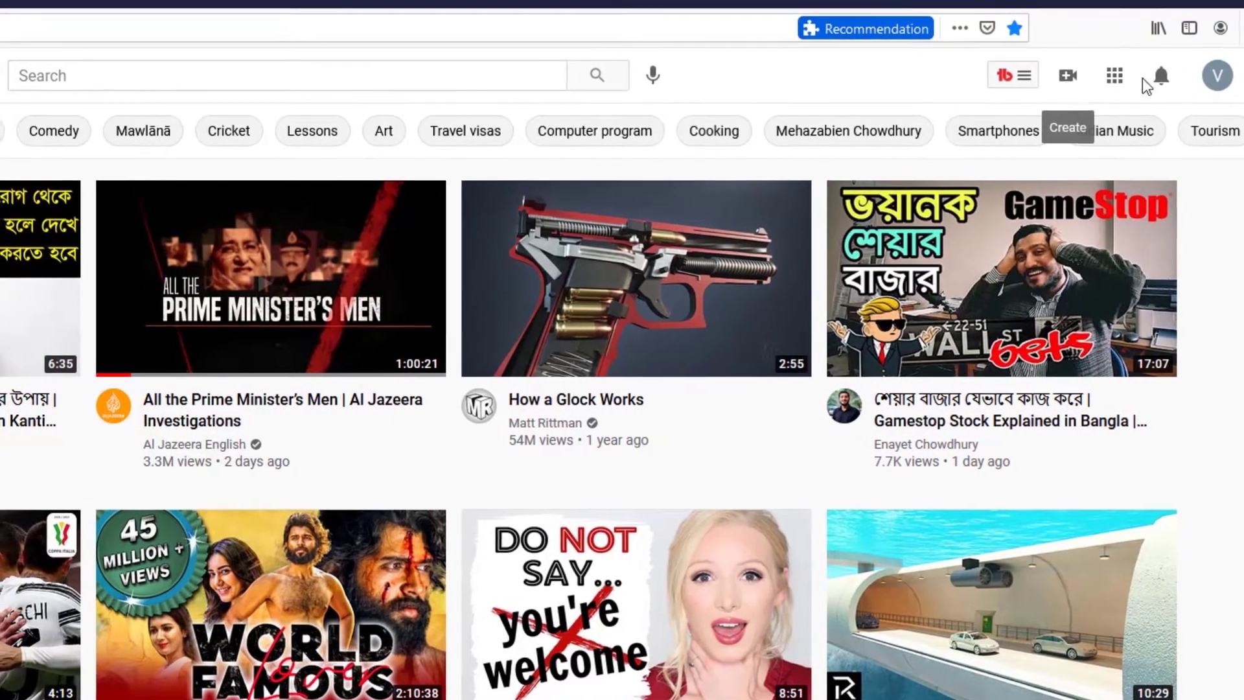
# - Open the ViralBird channel page and start a new video upload
pyautogui.click(1226, 79)
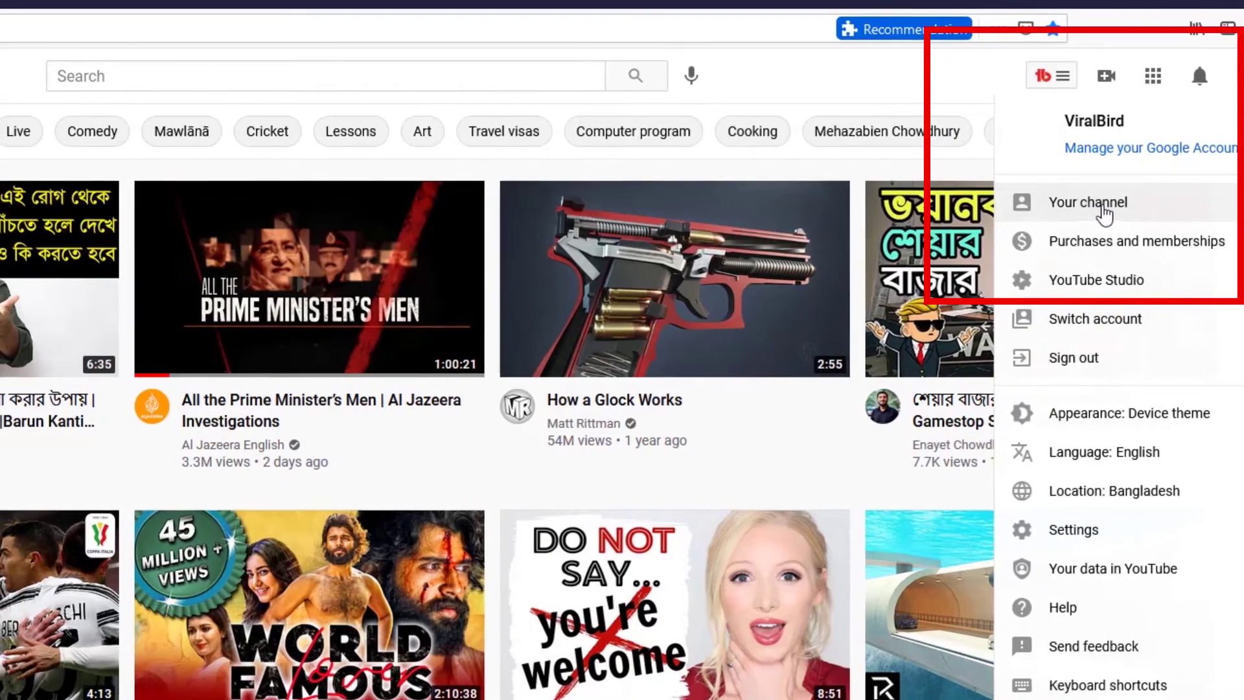
pyautogui.click(1083, 206)
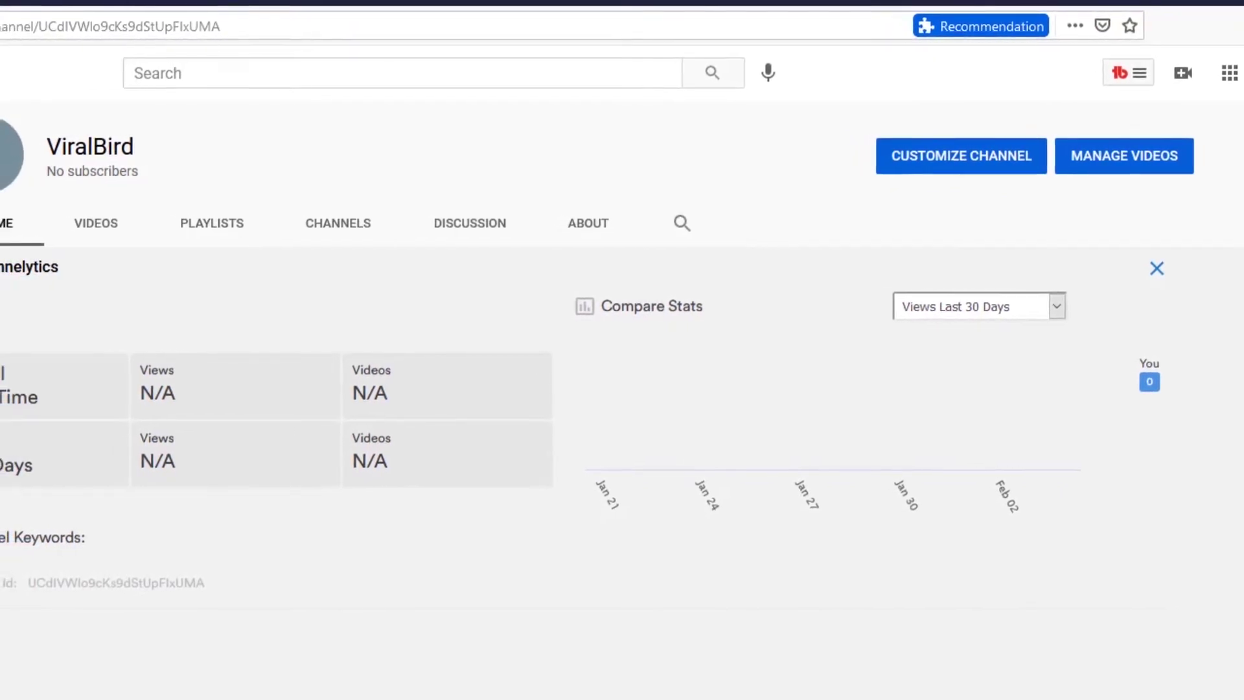
pyautogui.click(1210, 73)
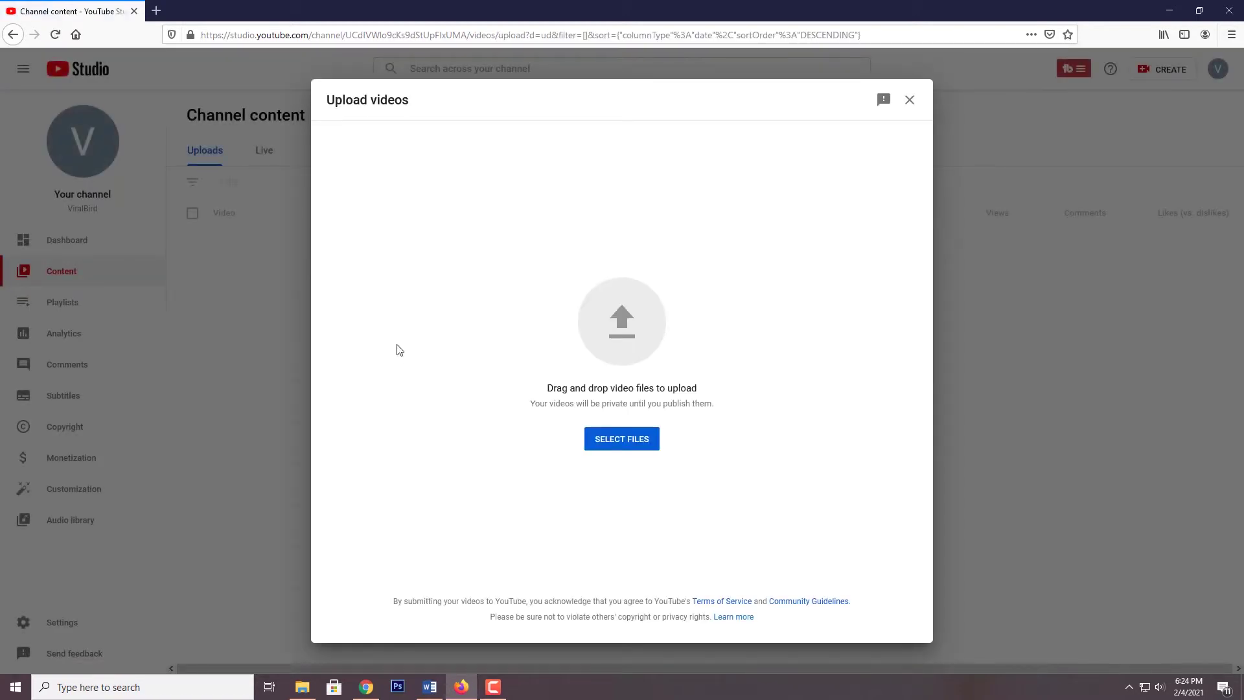
# - Upload the video file "এ আম বশবস কর ন Bappa raj" from the Downloads folder
pyautogui.click(625, 447)
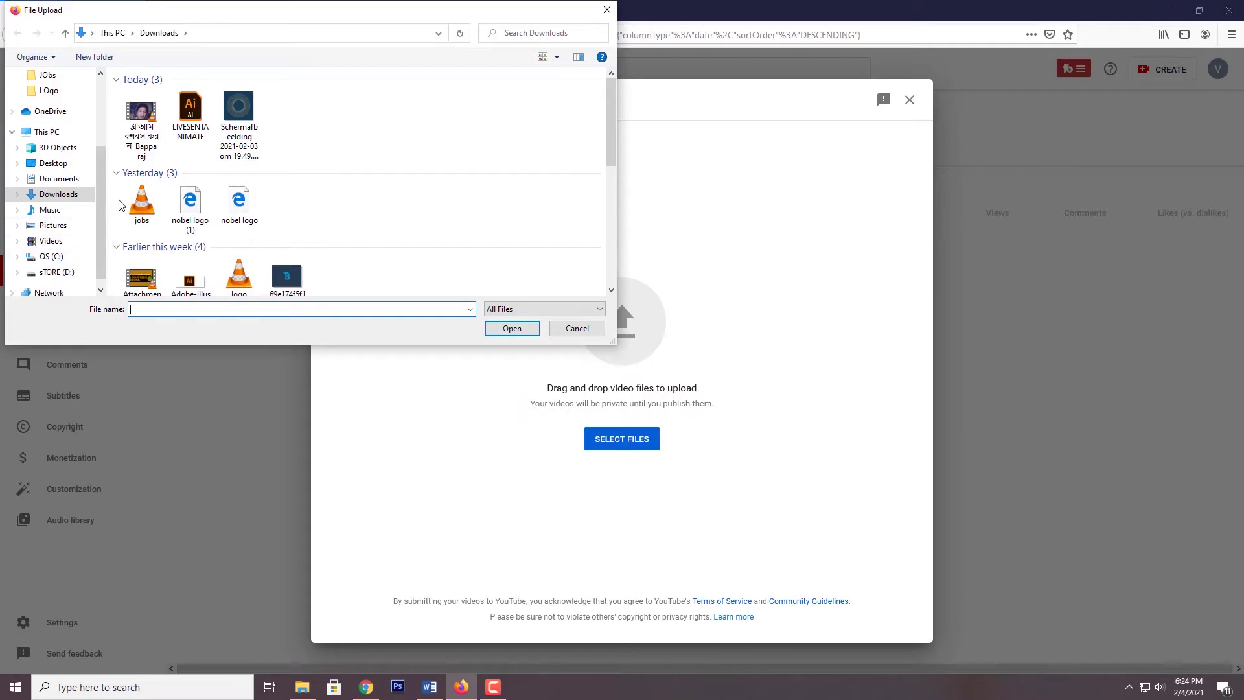
pyautogui.click(147, 144)
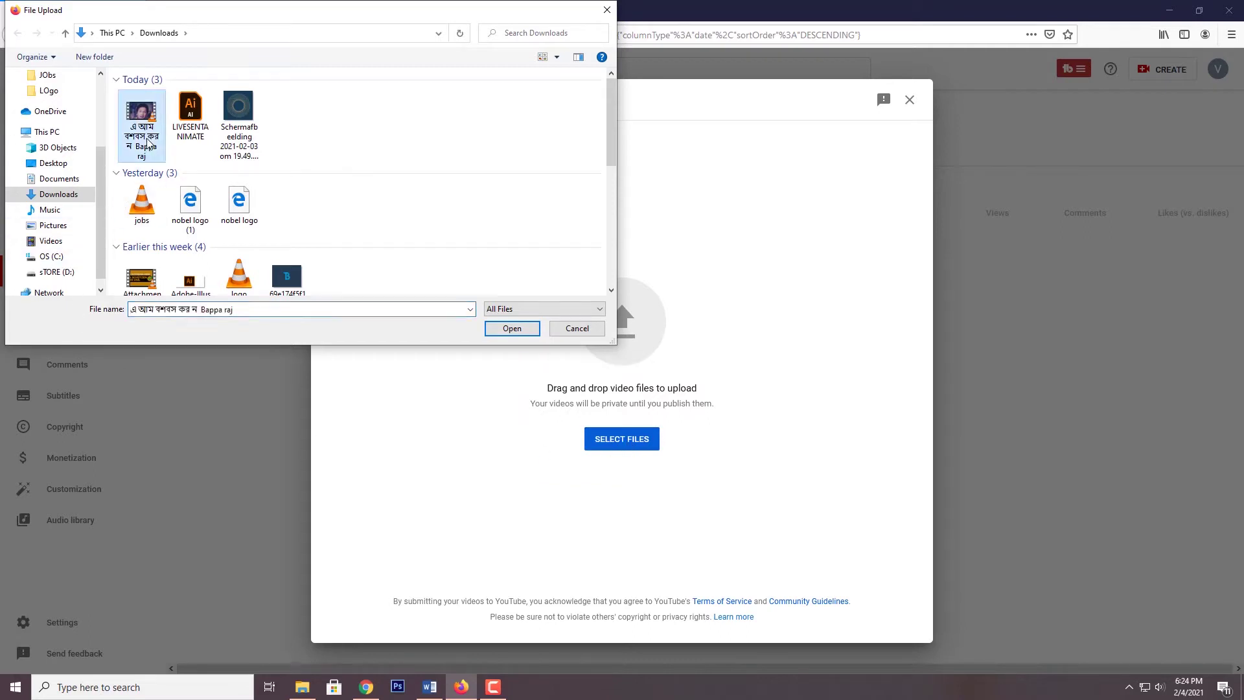
pyautogui.click(515, 329)
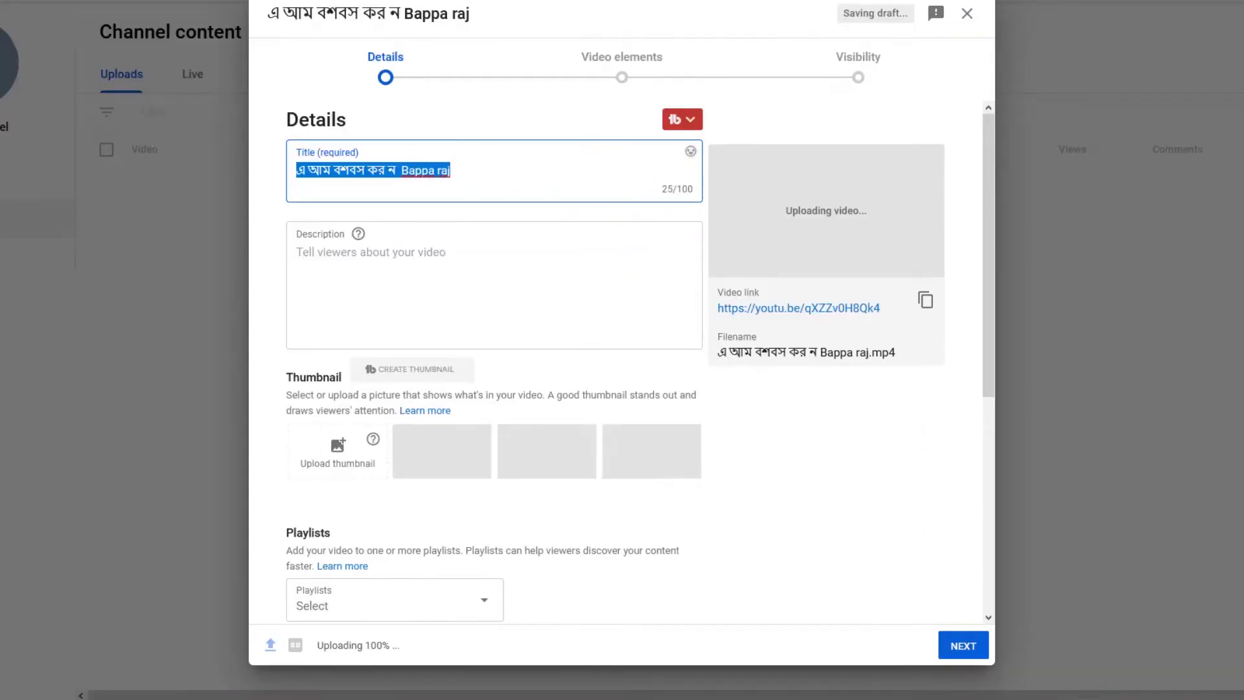
# - Switch the Bengali keyboard input mode to Unicode
pyautogui.click(1128, 686)
pyautogui.rightClick(1230, 687)
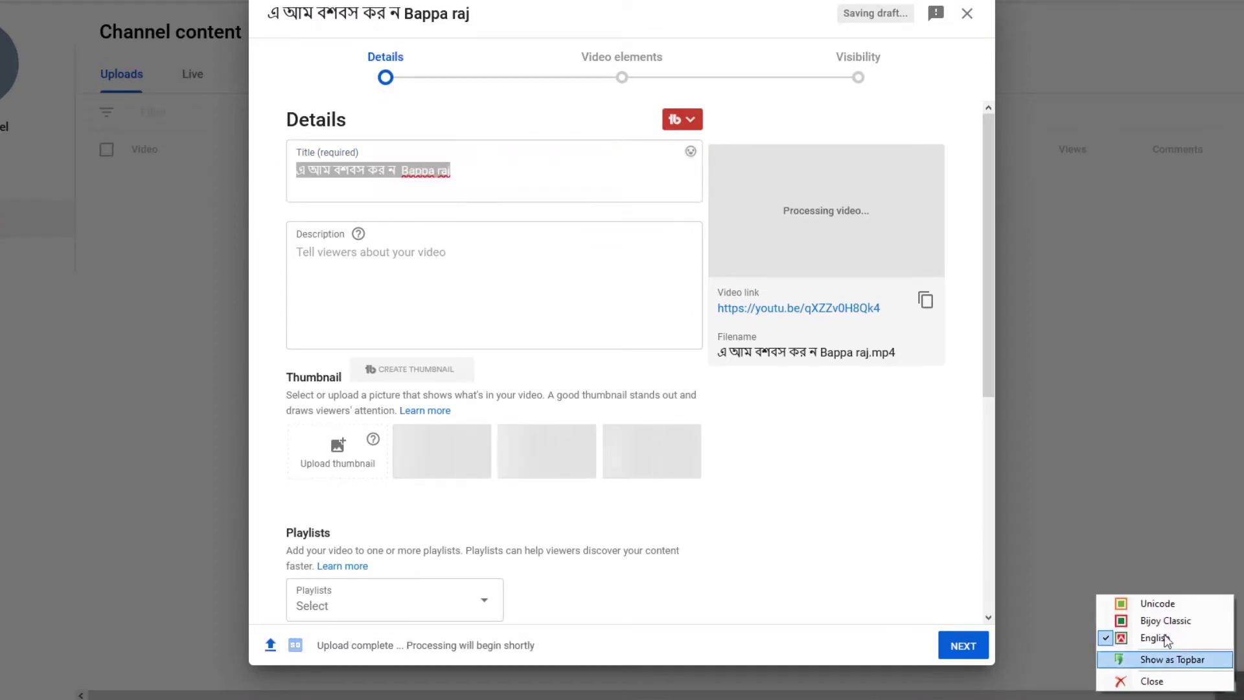
pyautogui.click(1158, 602)
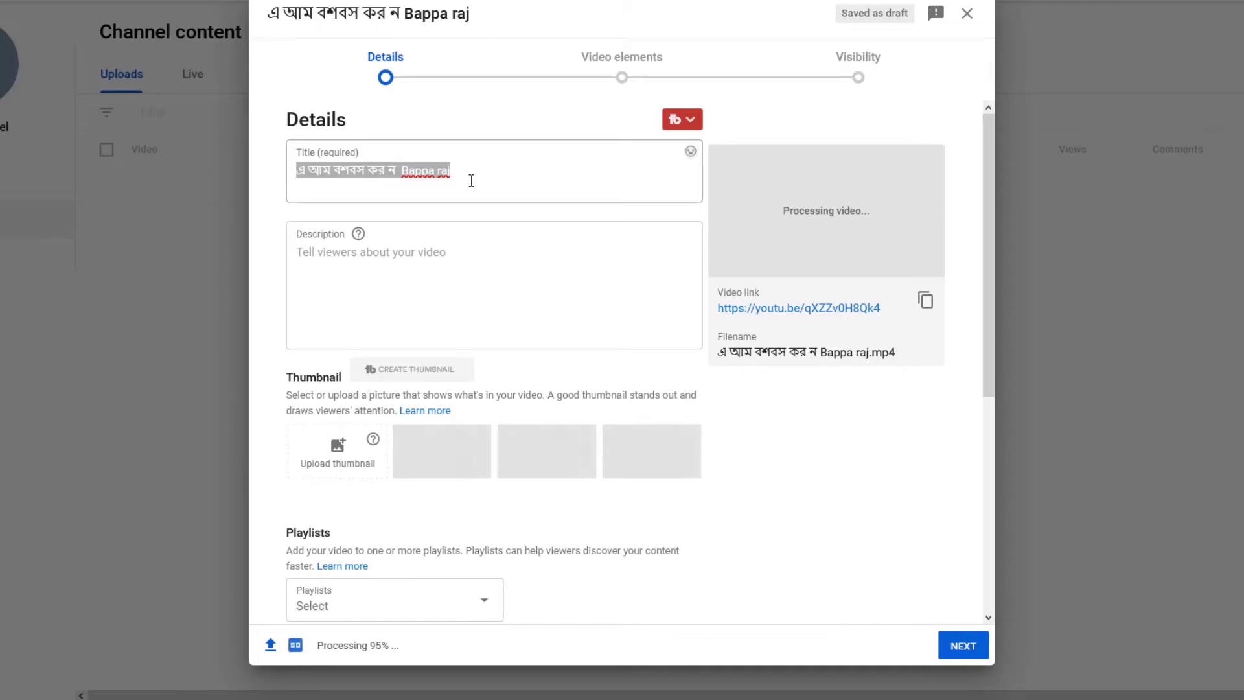
# - Delete the misspelled Bengali words in front of "Bappa raj" in the video title
pyautogui.click(386, 194)
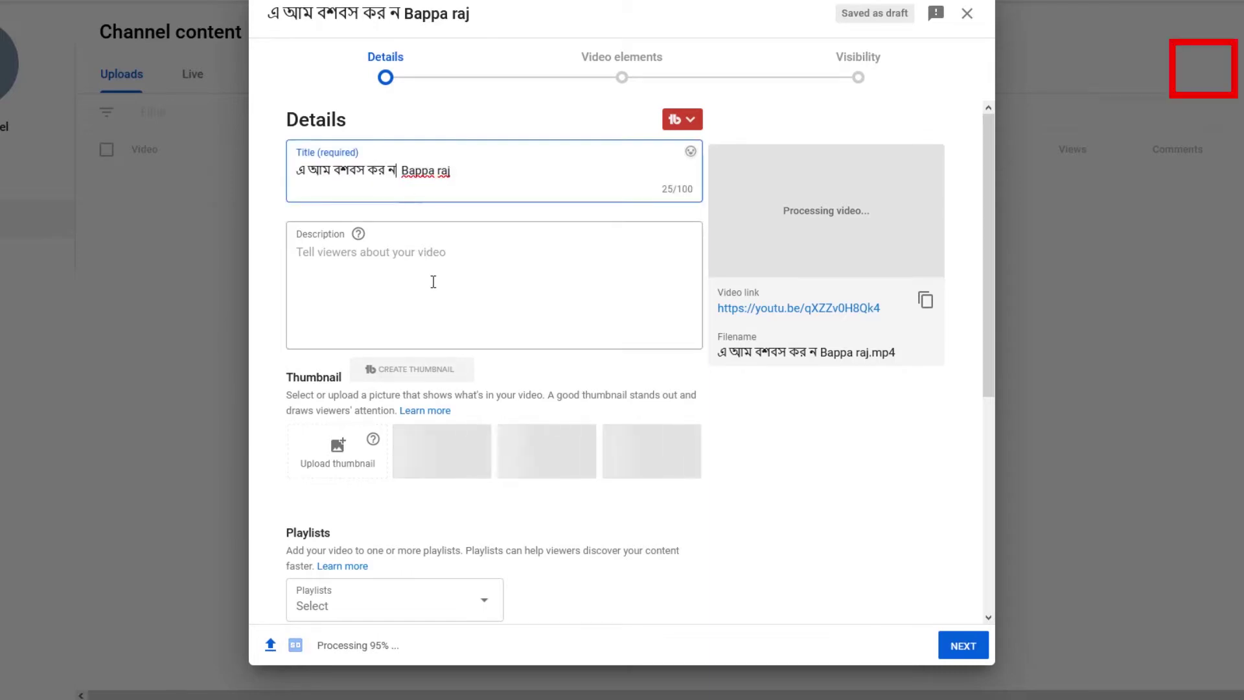
pyautogui.press('BackSpace')
pyautogui.press('BackSpace')
pyautogui.press('BackSpace')
pyautogui.press('BackSpace')
pyautogui.press('BackSpace')
pyautogui.press('BackSpace')
pyautogui.press('BackSpace')
pyautogui.press('BackSpace')
pyautogui.press('BackSpace')
pyautogui.press('BackSpace')
pyautogui.press('BackSpace')
pyautogui.press('BackSpace')
pyautogui.press('BackSpace')
pyautogui.press('BackSpace')
pyautogui.press('BackSpace')
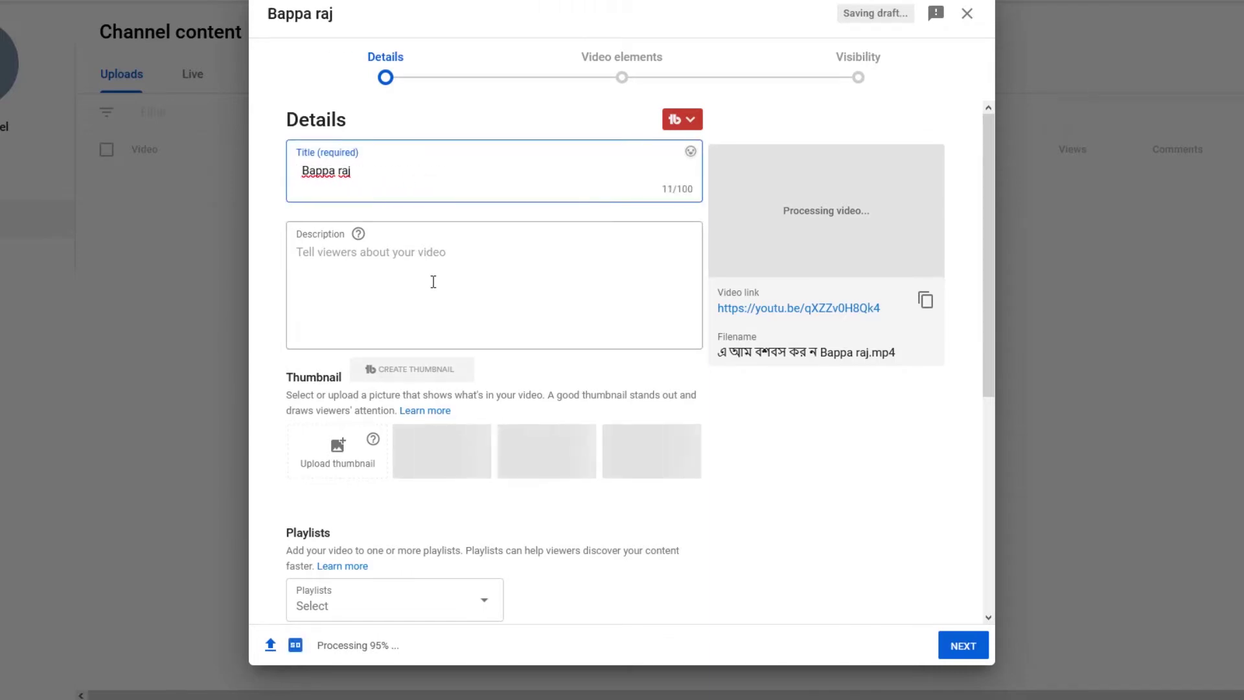
# - Insert "এ আমি বিশ্বাস করি না," before "Bappa raj" in the video title, with a single space between them
pyautogui.write('ুএ')
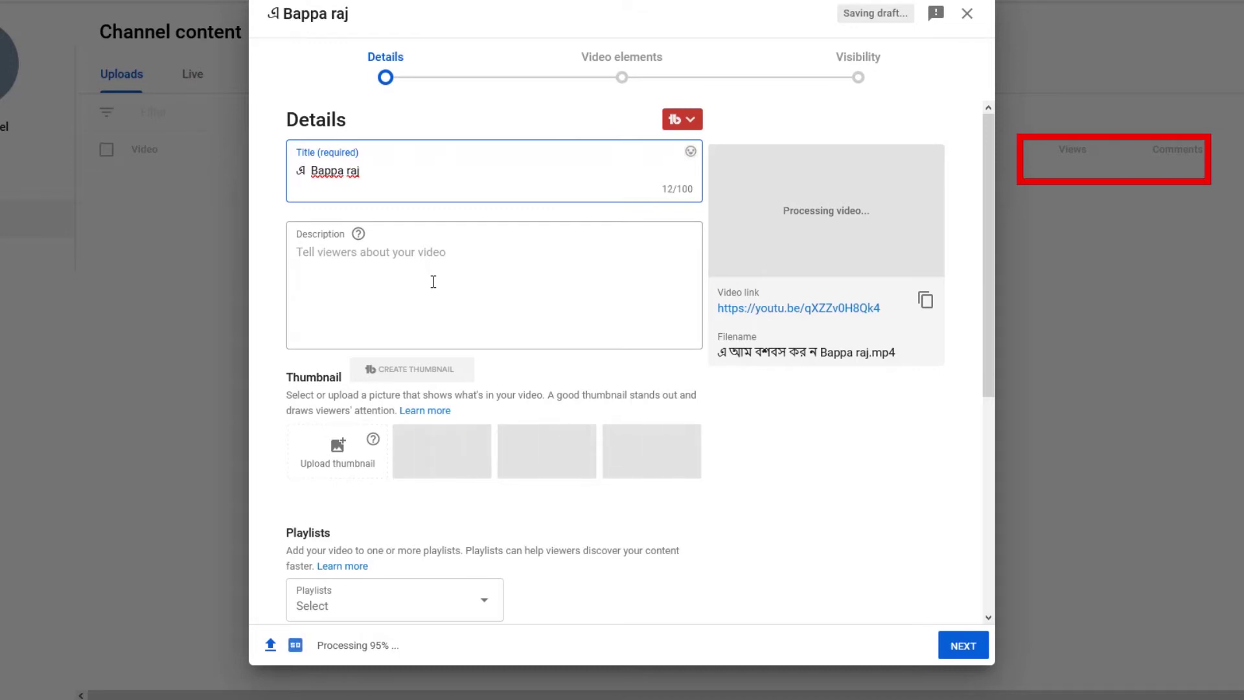
pyautogui.write(' িবশ্বাস')
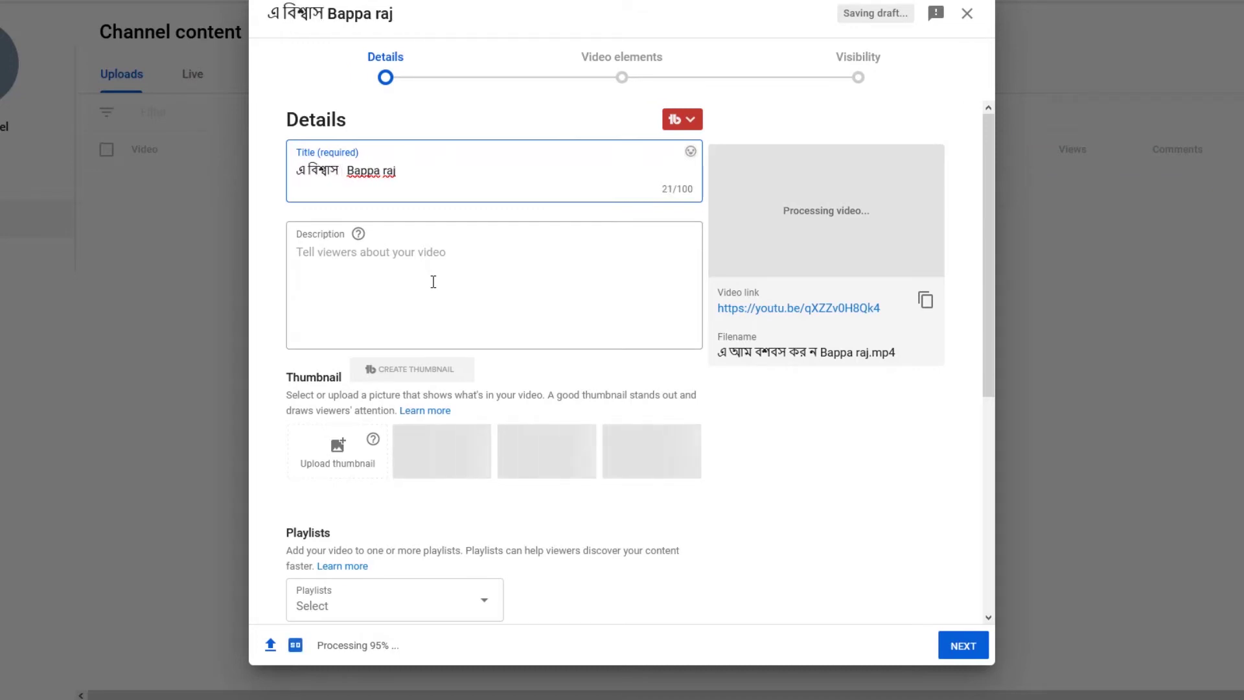
pyautogui.write(' করি ')
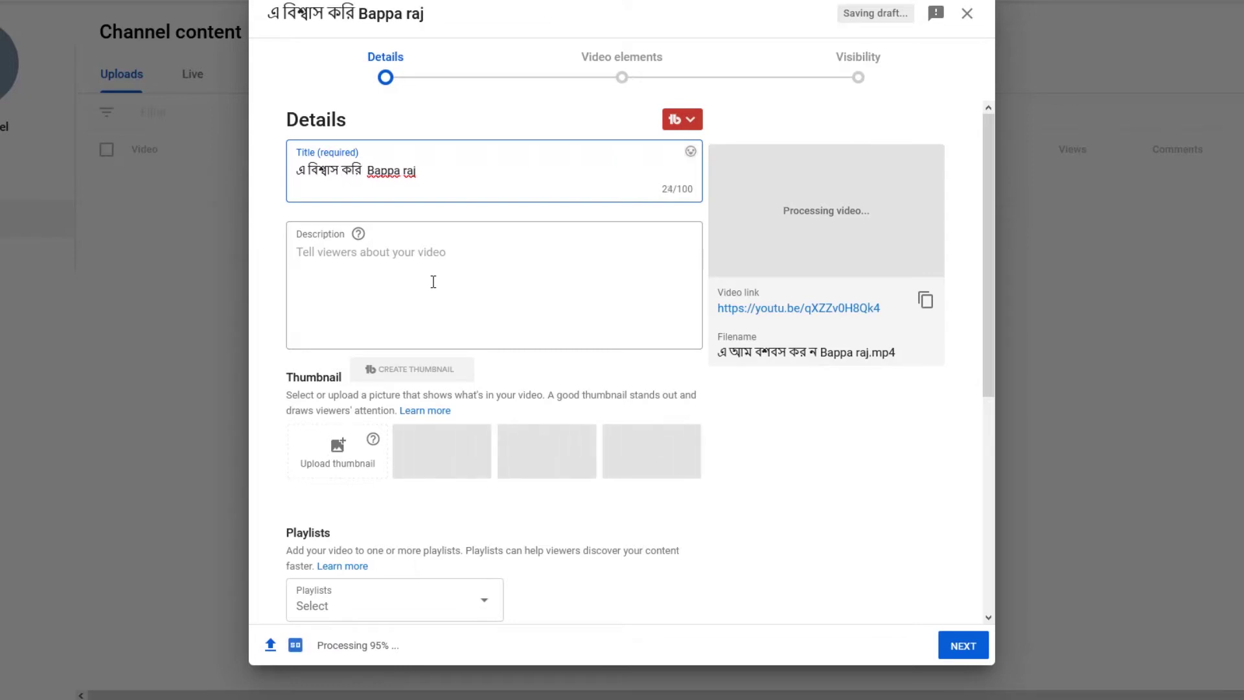
pyautogui.write('না')
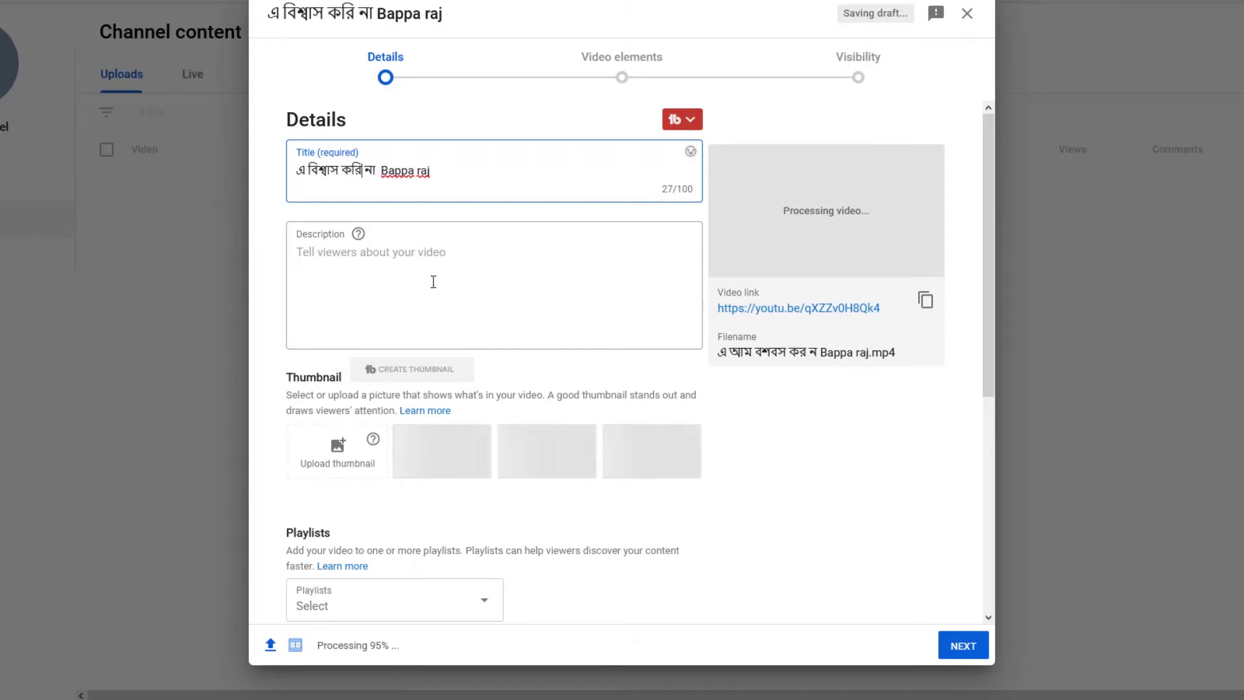
pyautogui.press('Home')
pyautogui.press('Right')
pyautogui.write('আমি')
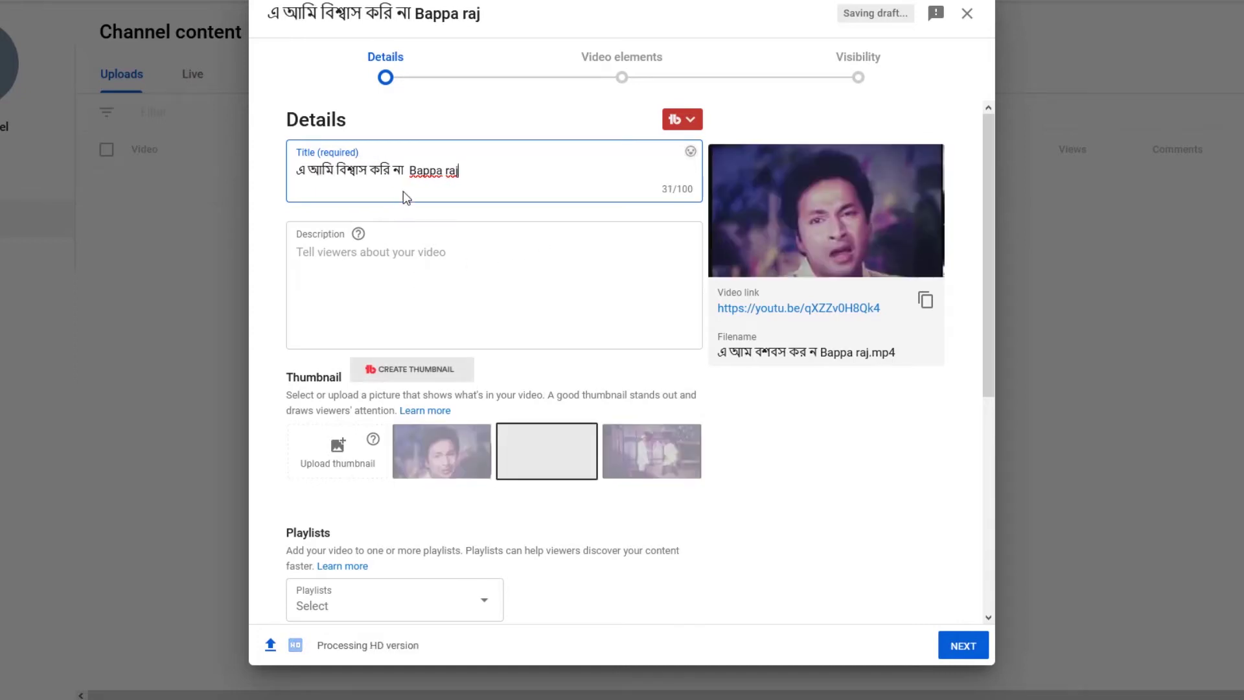
pyautogui.press('BackSpace')
pyautogui.press('BackSpace')
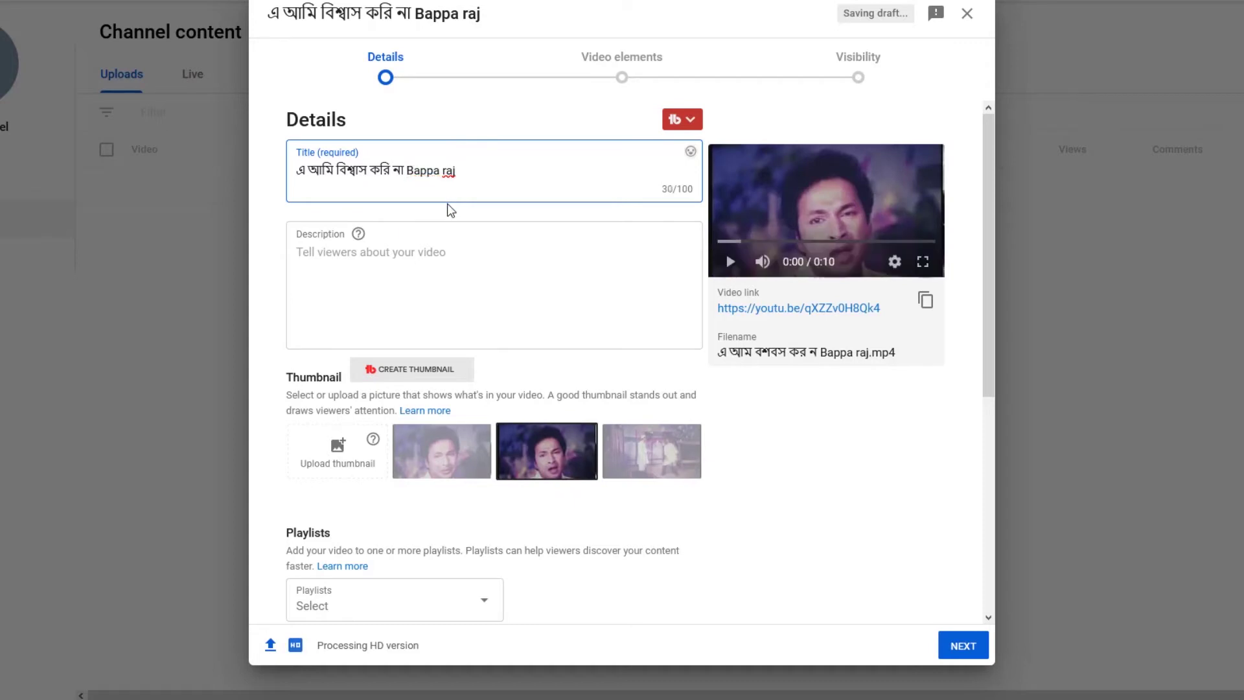
pyautogui.write(',')
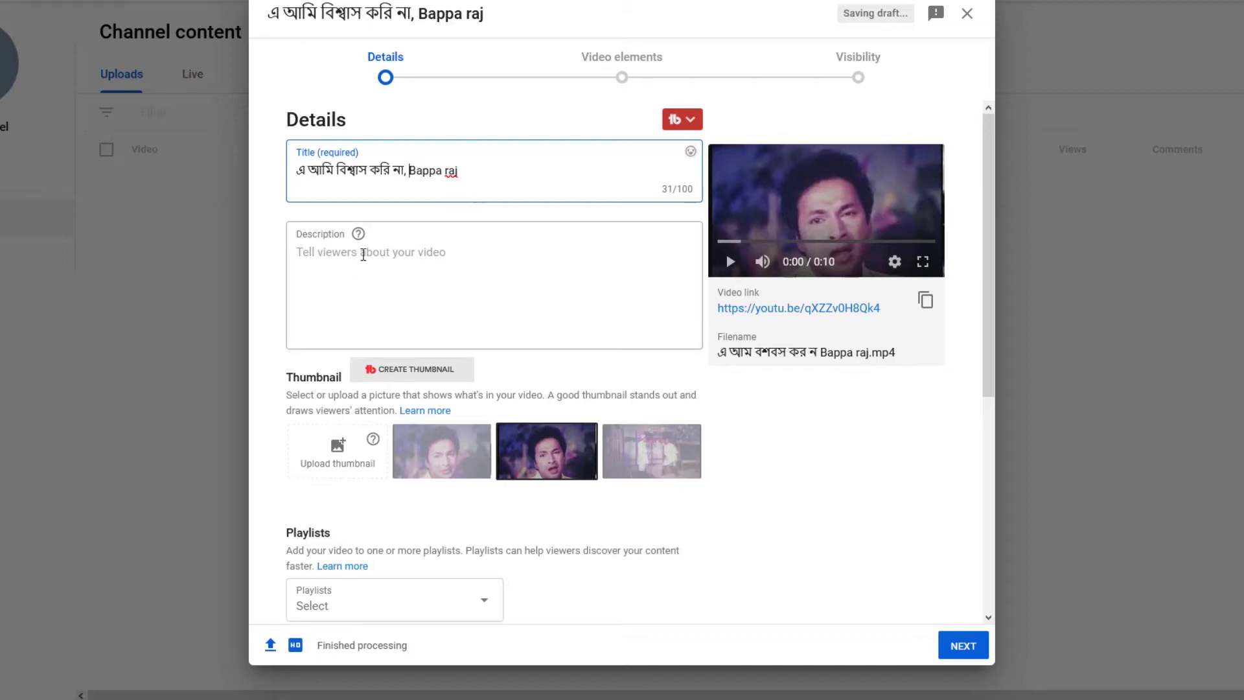
# - Enter the video description "The Bengali Film Dialogue by Bappa Raj" in English, correcting its spelling and capitalization
pyautogui.click(363, 255)
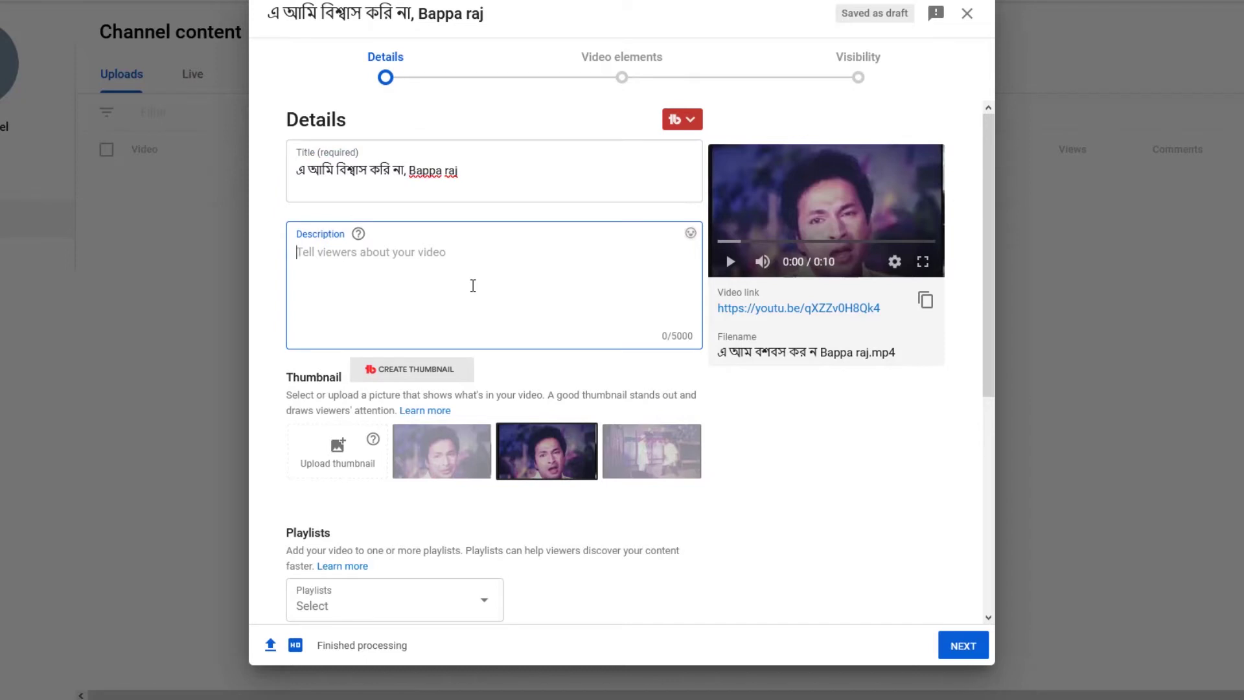
pyautogui.write('ঠবডন')
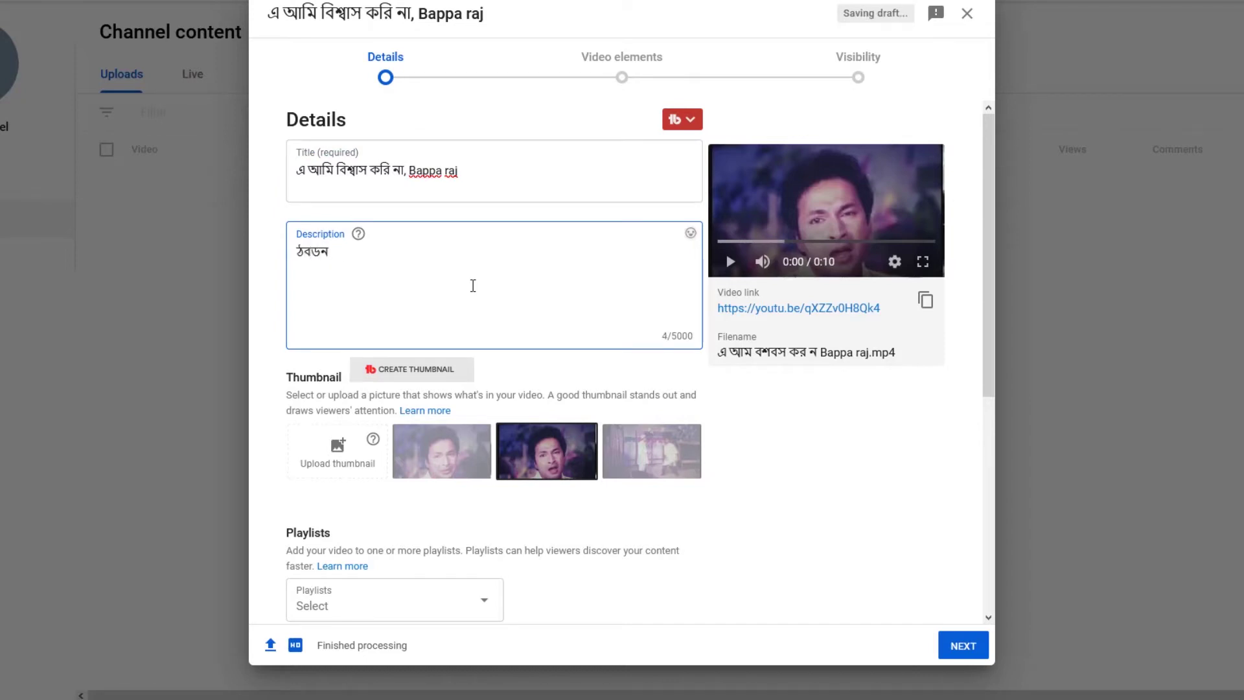
pyautogui.press('BackSpace')
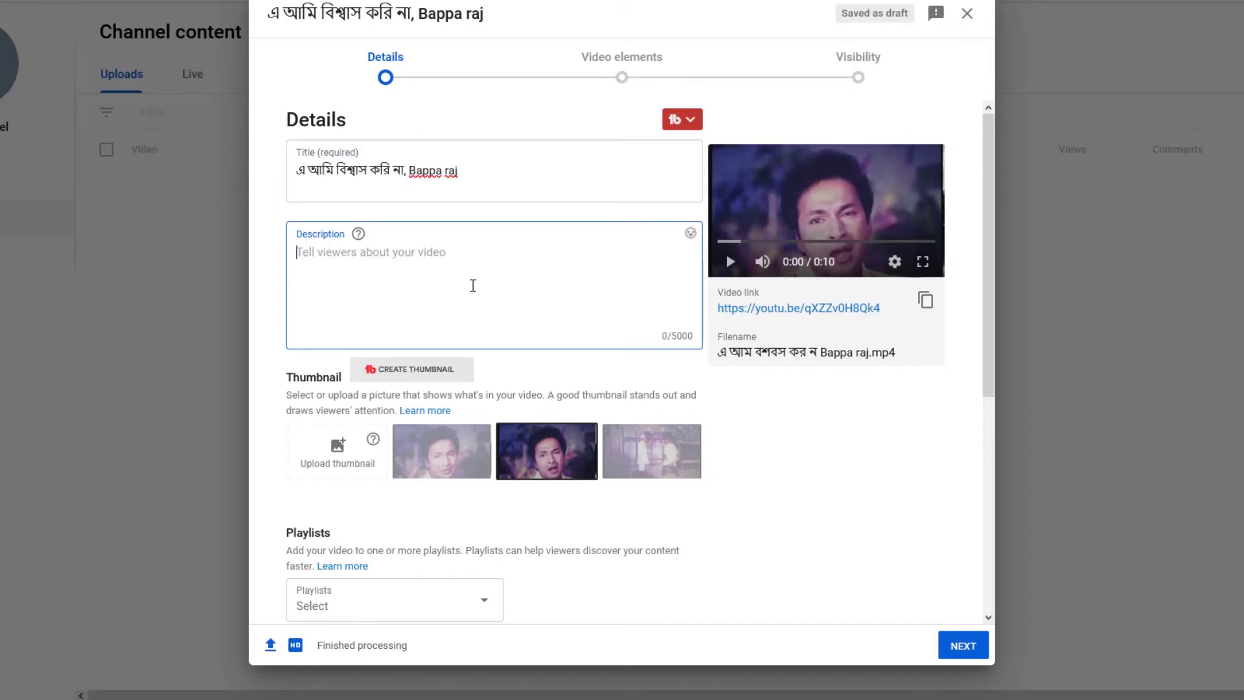
pyautogui.write('VeW')
pyautogui.press('BackSpace')
pyautogui.write('Th')
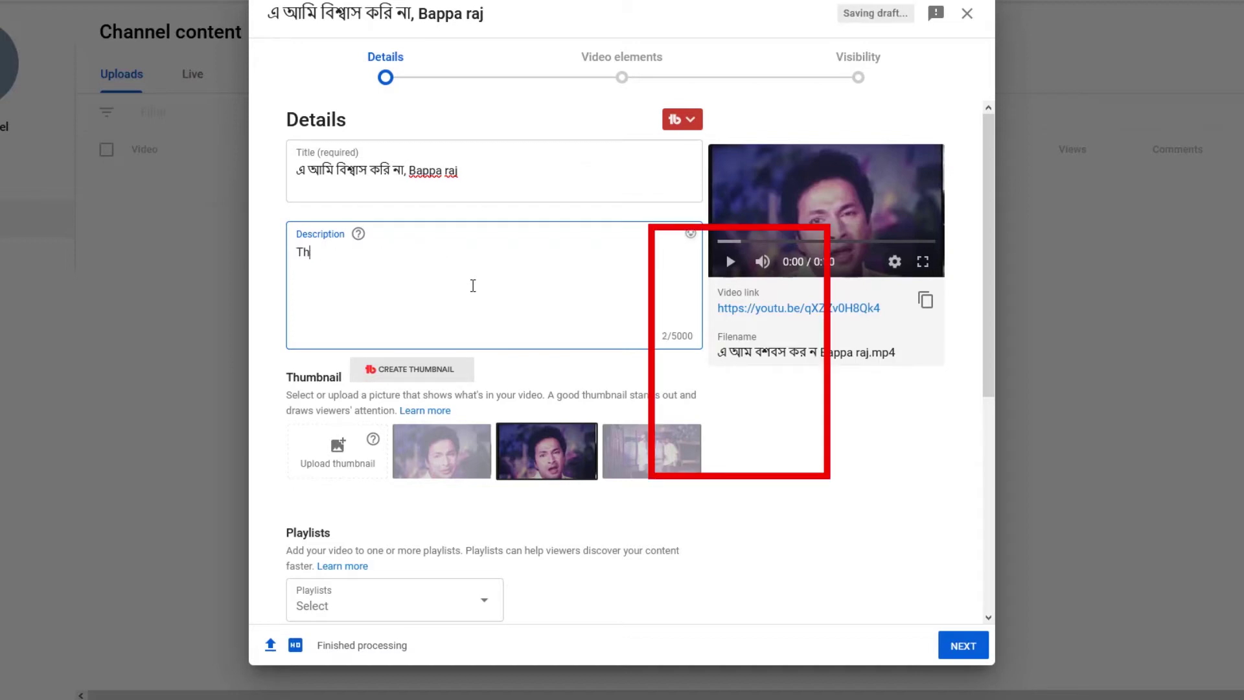
pyautogui.write('e')
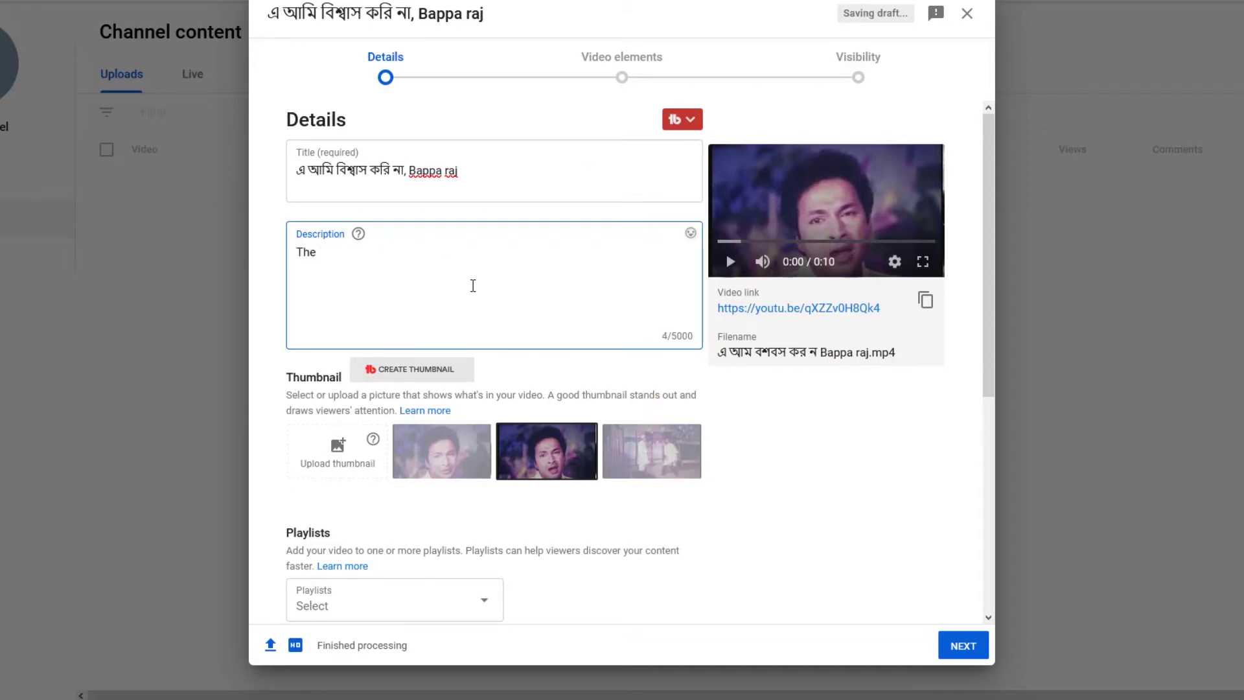
pyautogui.write(' bengali Film Diaglue')
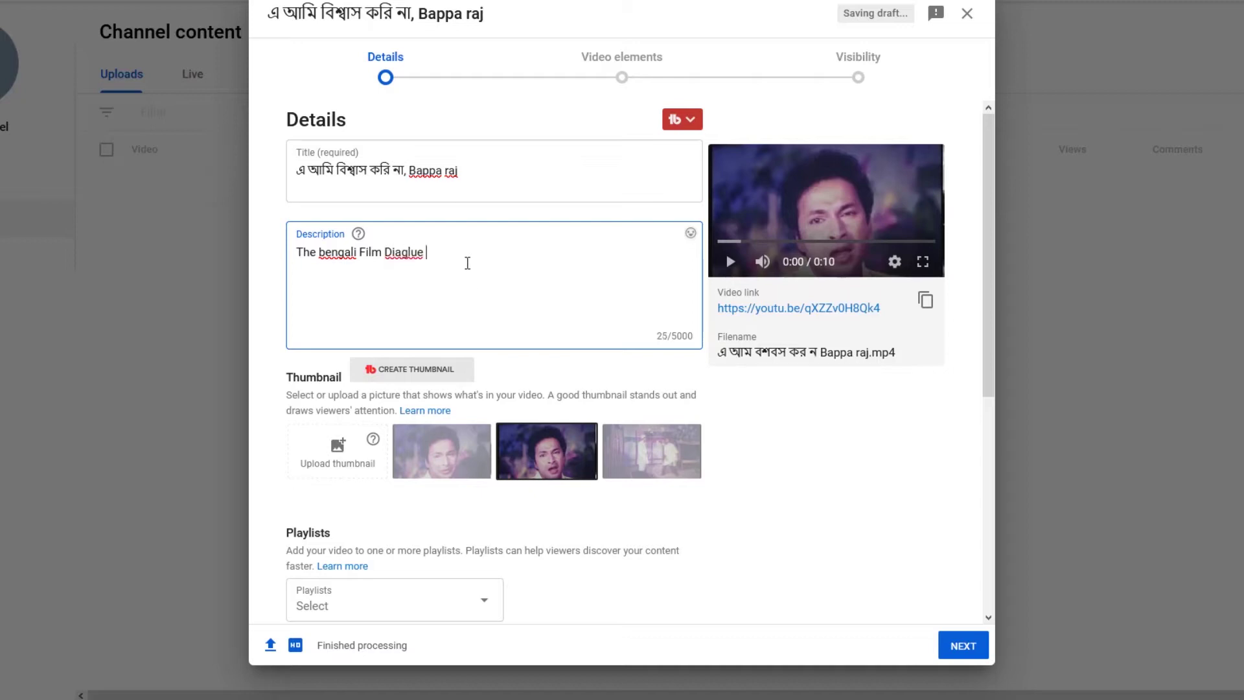
pyautogui.rightClick(397, 258)
pyautogui.click(443, 271)
pyautogui.press('BackSpace')
pyautogui.write('B')
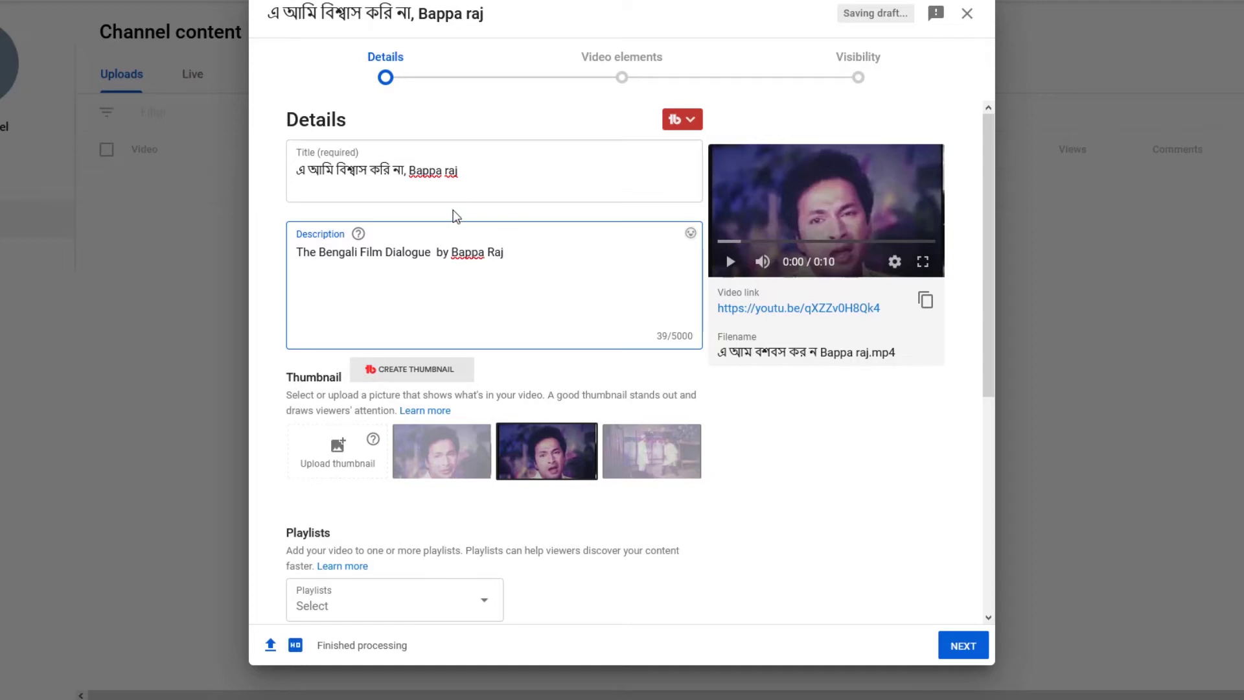
# - Capitalize the last word of the video title so it reads "Raj"
pyautogui.click(452, 170)
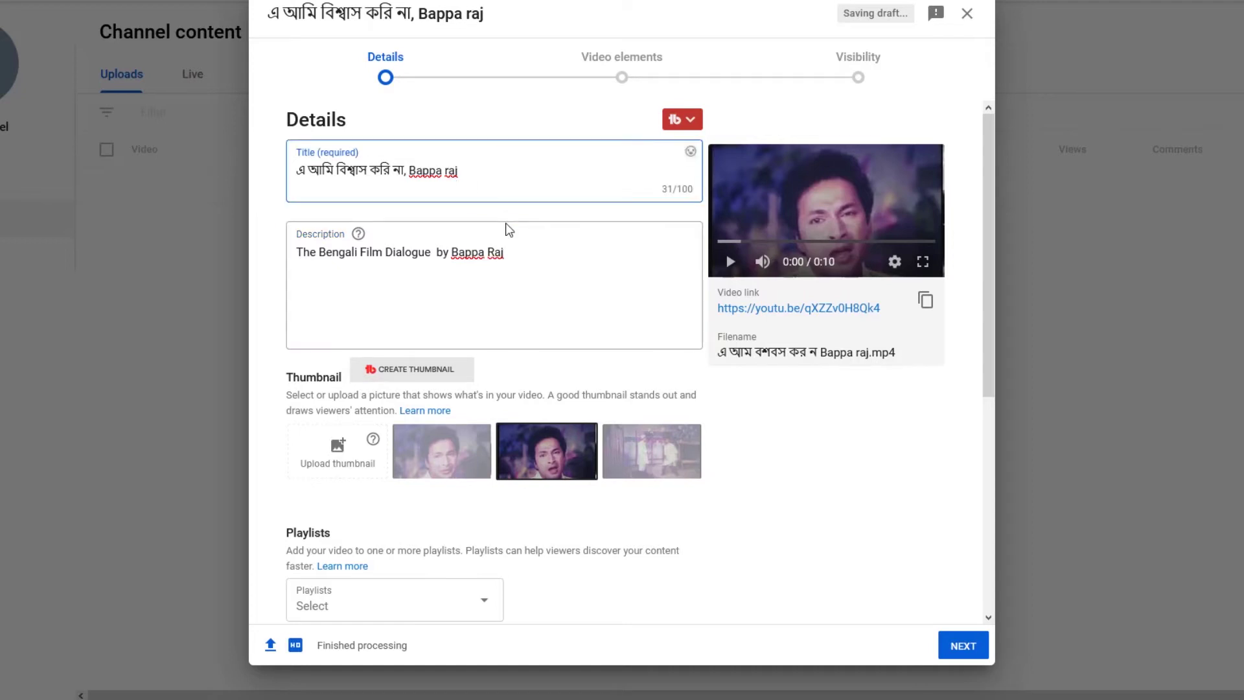
pyautogui.press('BackSpace')
pyautogui.write('R')
# - Create a public playlist titled "VC" and add the video to it
pyautogui.scroll(-1, 764, 474)
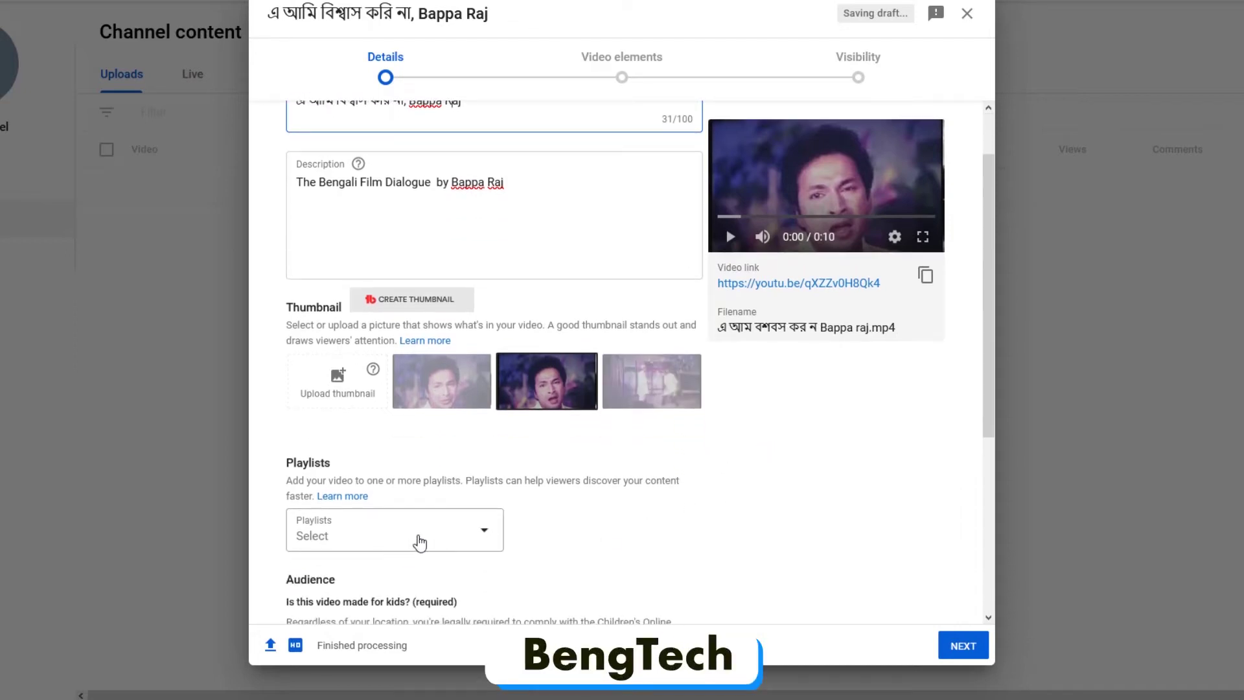
pyautogui.click(420, 543)
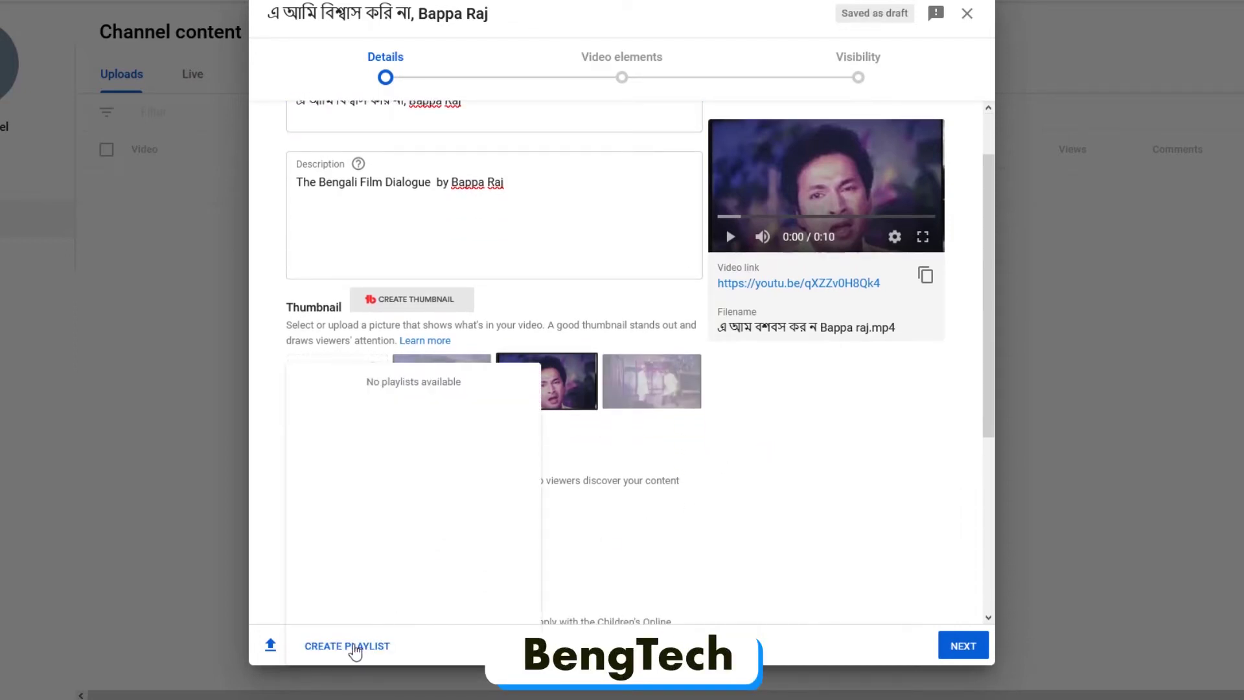
pyautogui.click(353, 647)
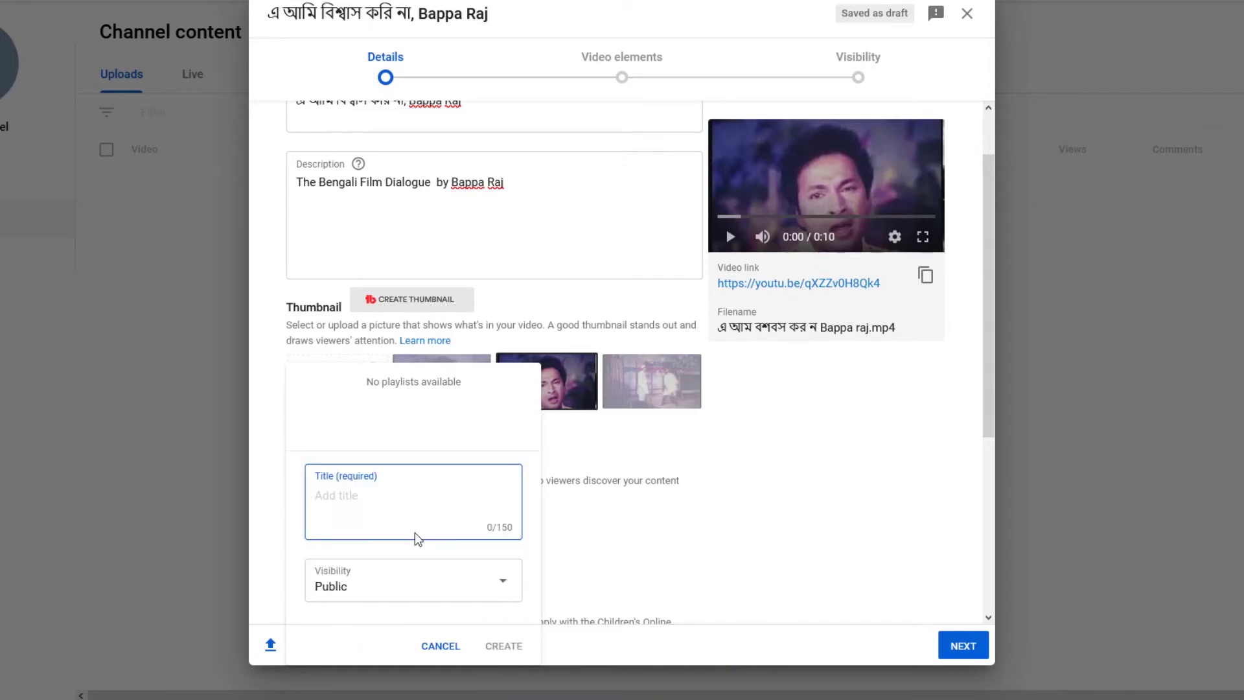
pyautogui.write('VC')
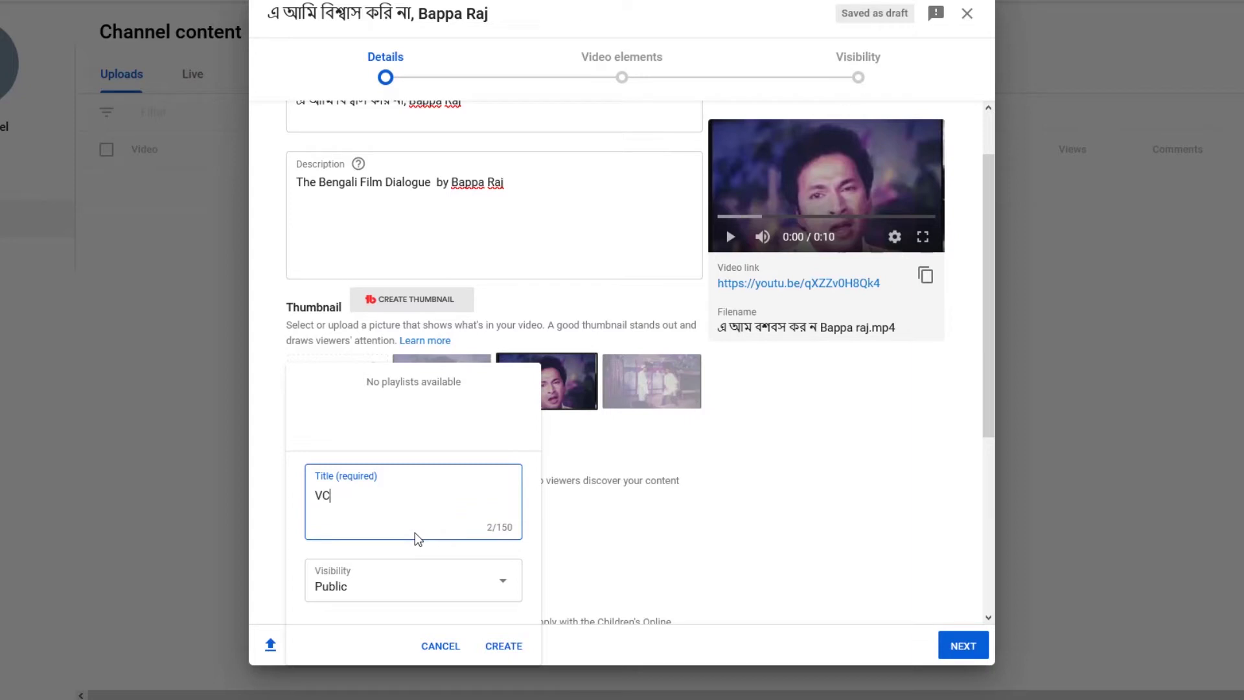
pyautogui.click(501, 644)
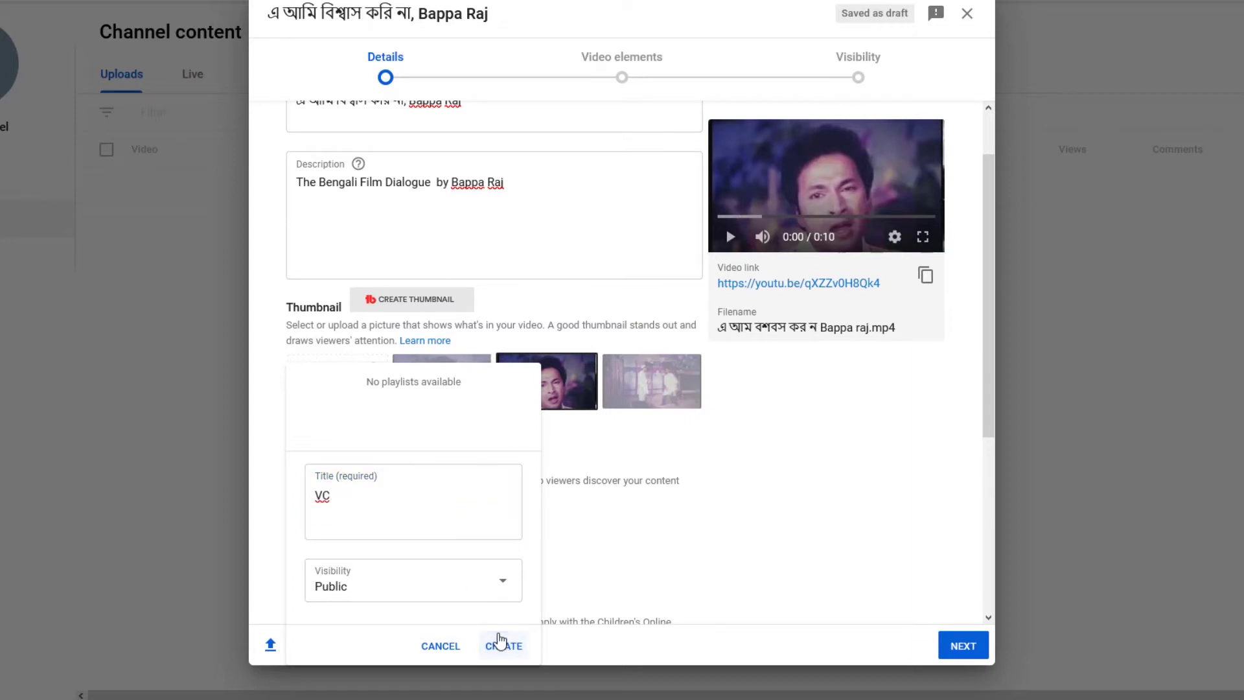
pyautogui.click(497, 629)
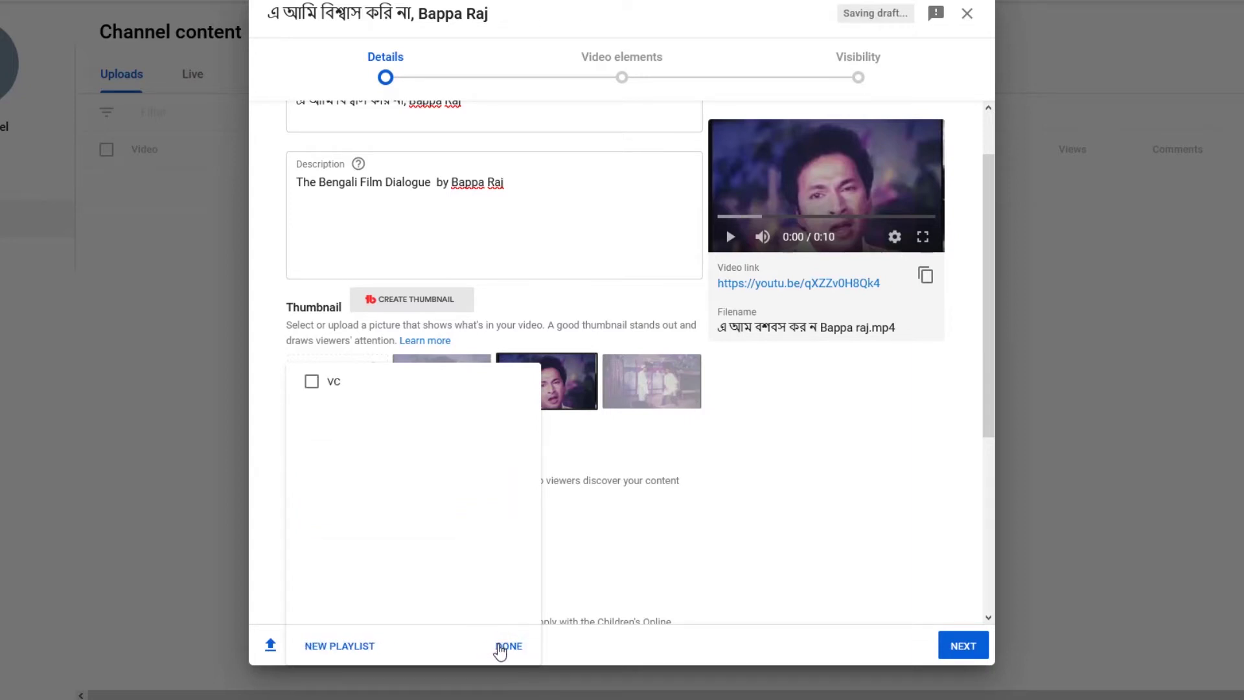
pyautogui.click(312, 381)
pyautogui.click(509, 646)
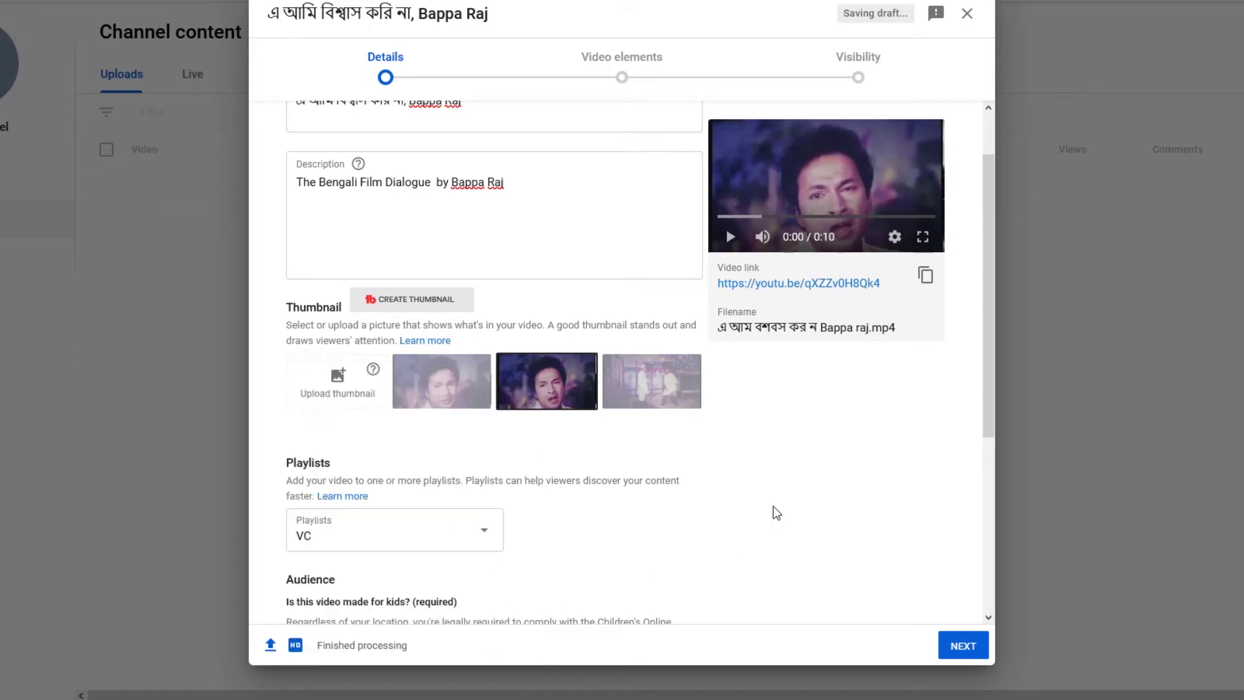
# - Set the video's audience to "No, it's not made for kids"
pyautogui.click(966, 650)
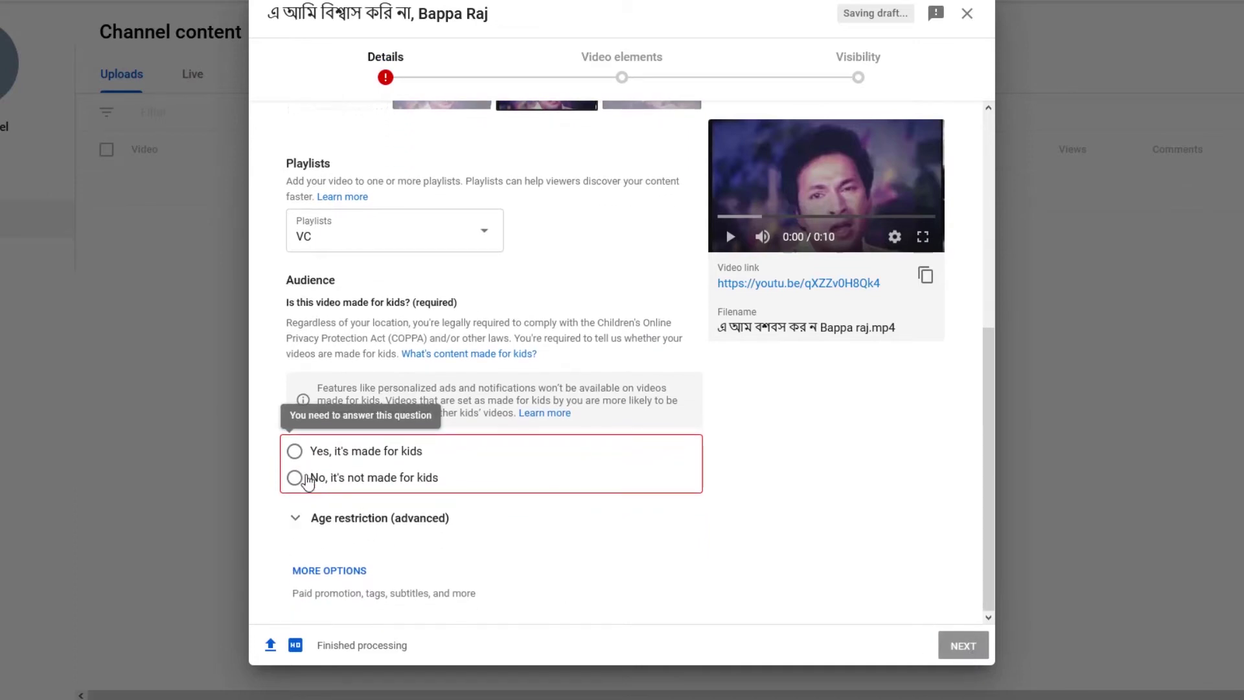
pyautogui.click(295, 458)
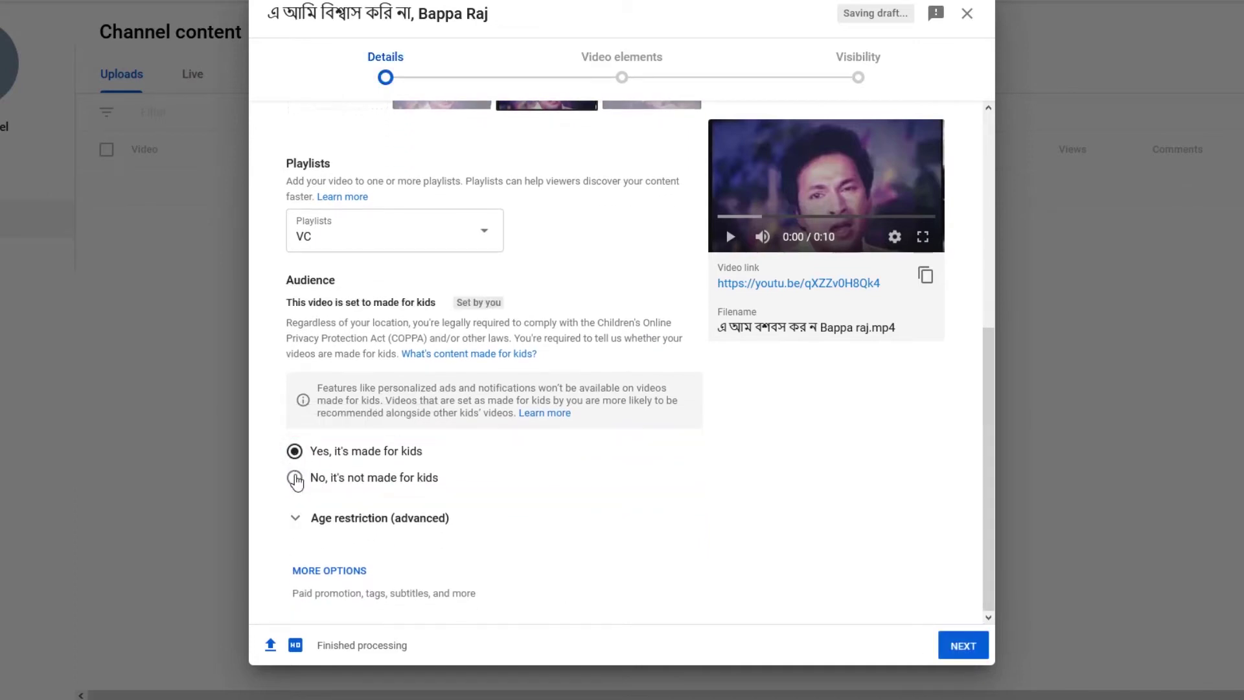
pyautogui.click(299, 482)
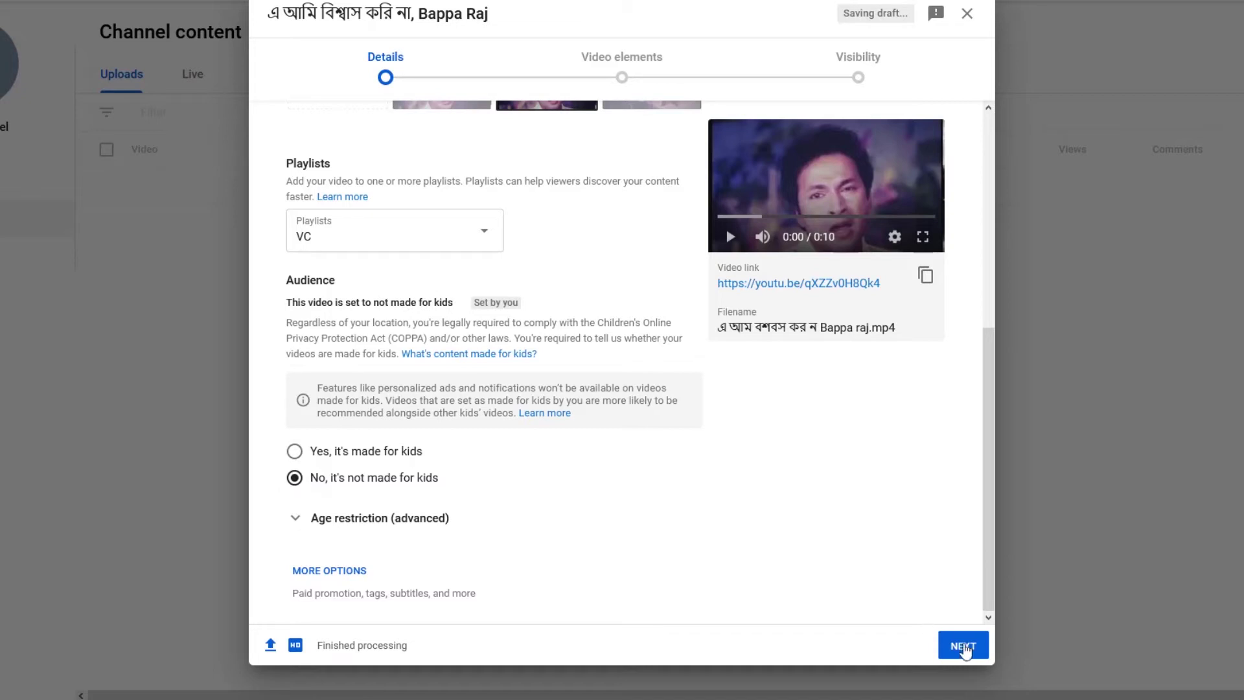
# - Finish the details and proceed past the video elements to the visibility settings without adding an end screen or cards
pyautogui.click(963, 647)
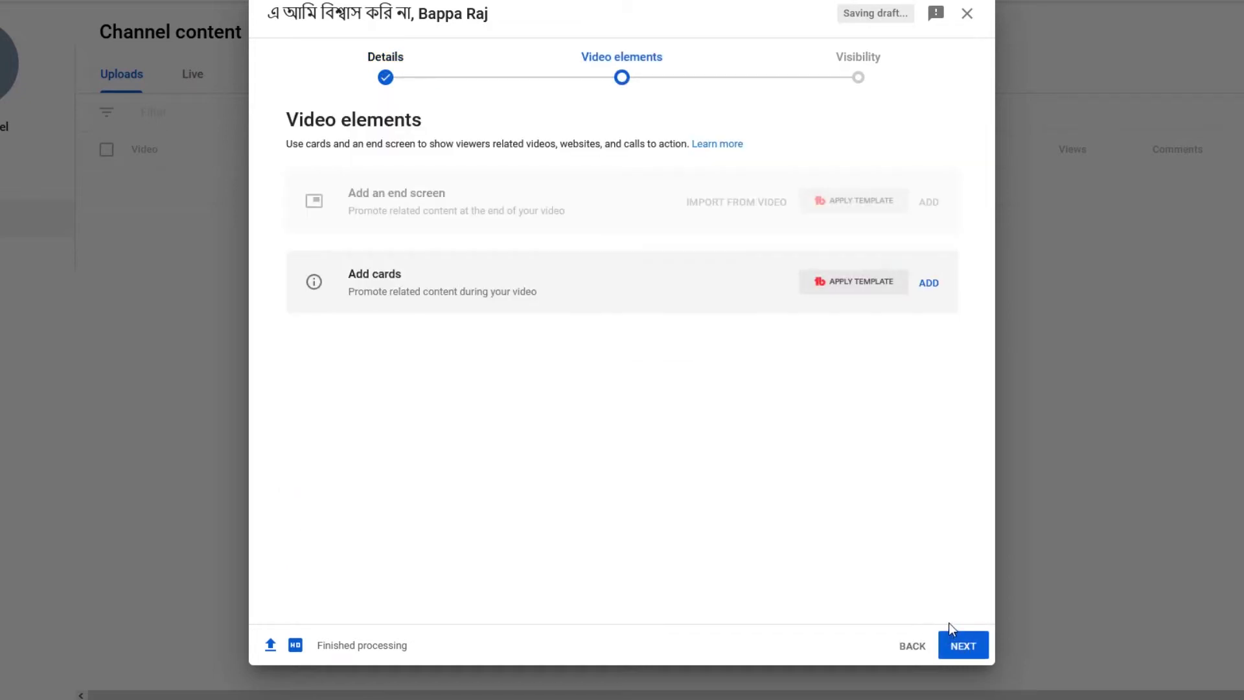
pyautogui.click(949, 644)
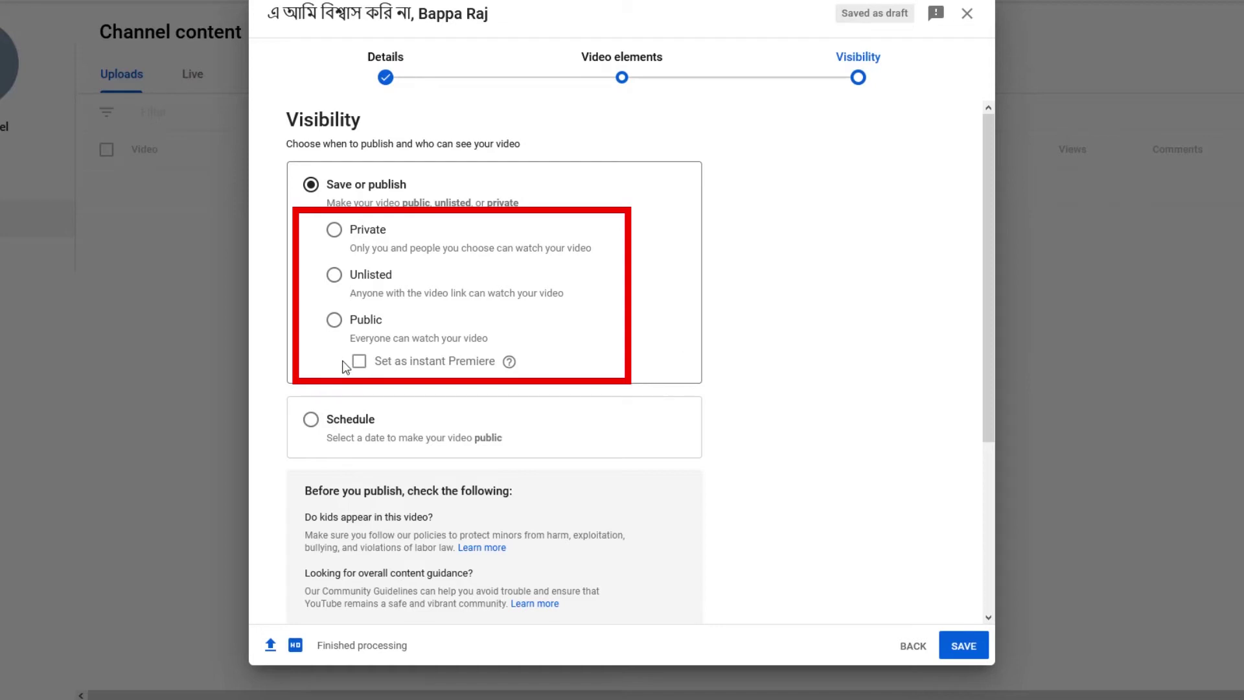
pyautogui.click(336, 321)
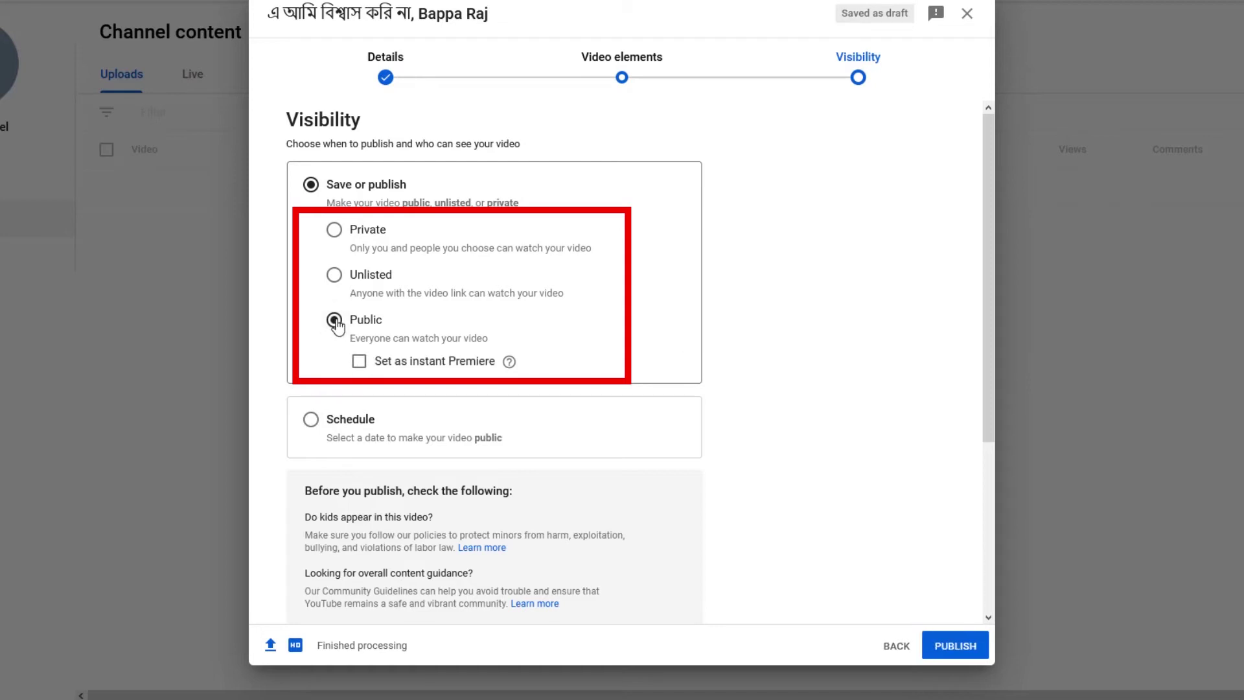
pyautogui.click(333, 231)
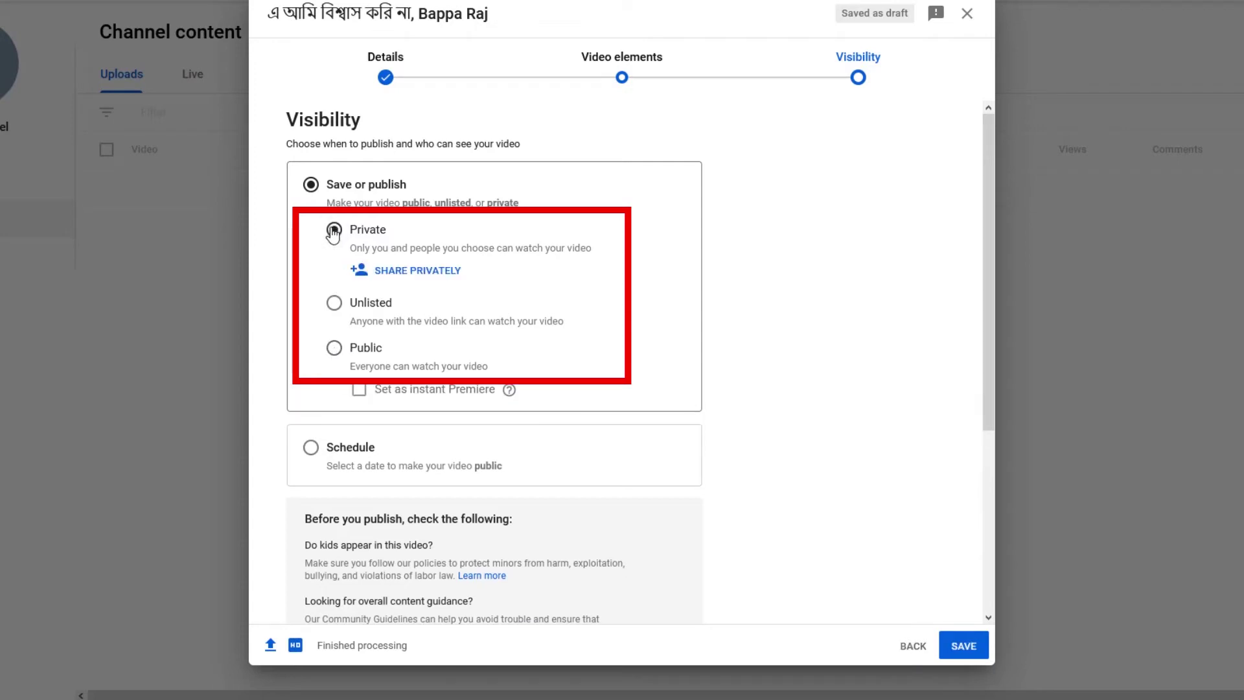
pyautogui.click(335, 348)
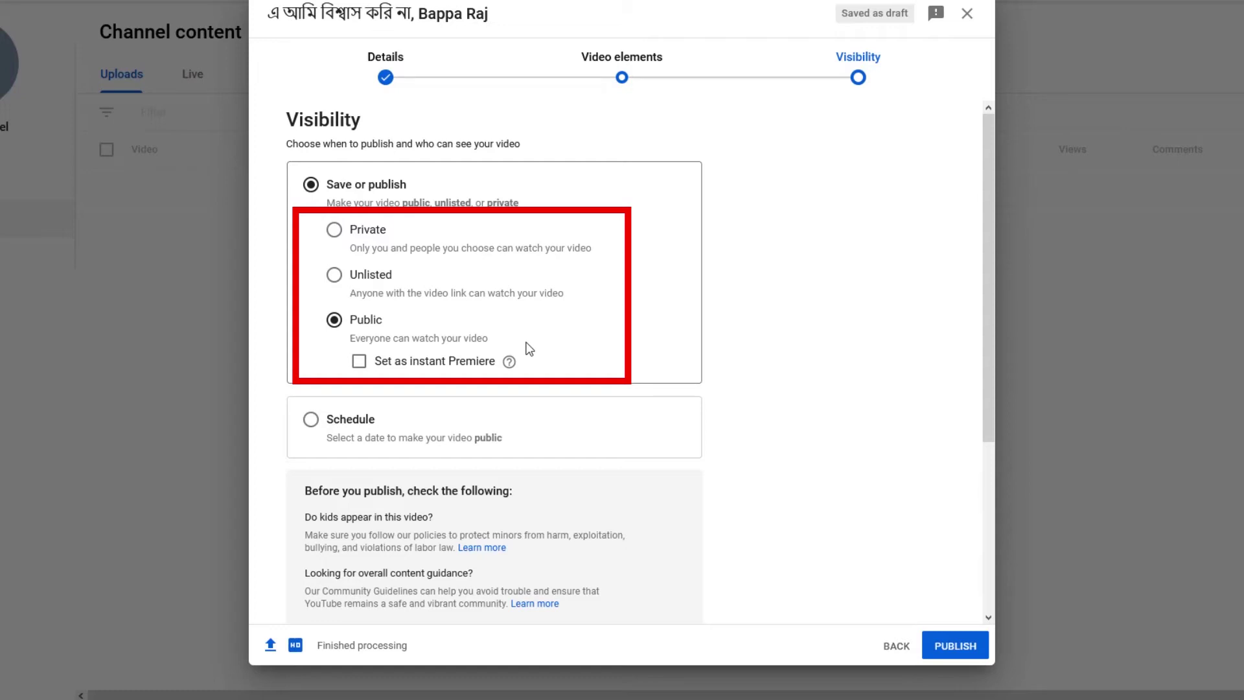
pyautogui.click(335, 233)
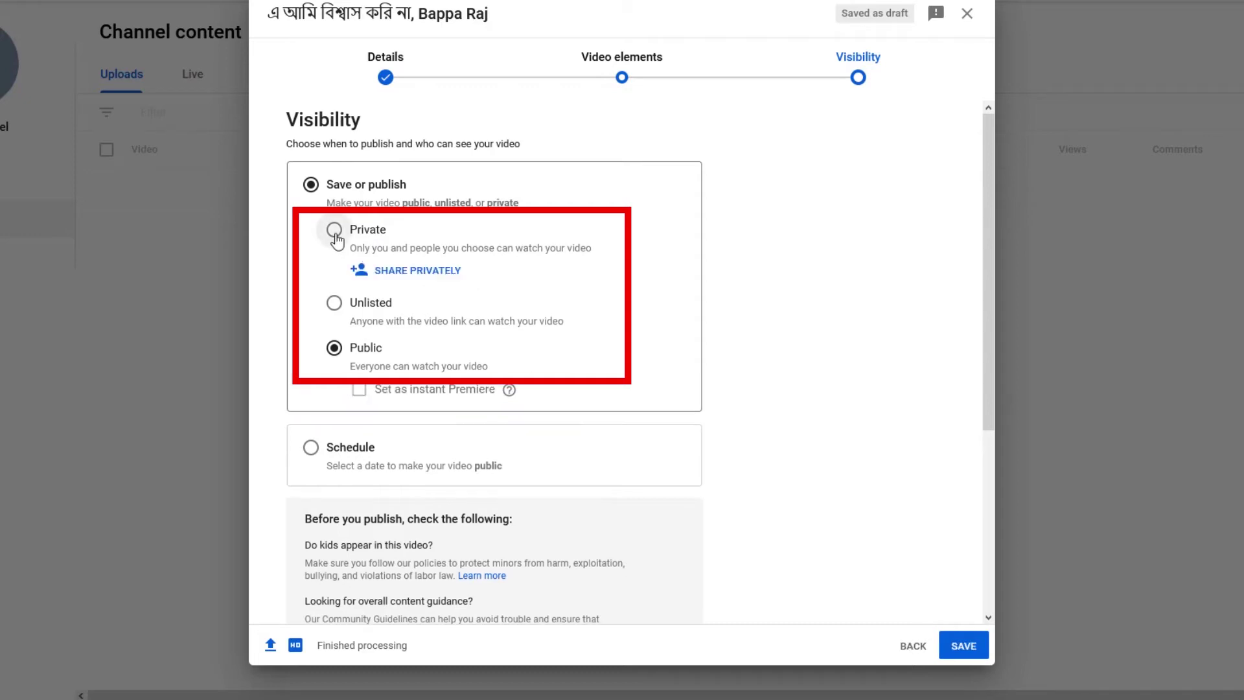
# - Save the video with Unlisted visibility, and dismiss the share dialog and the introductory tips on the channel content page
pyautogui.click(335, 306)
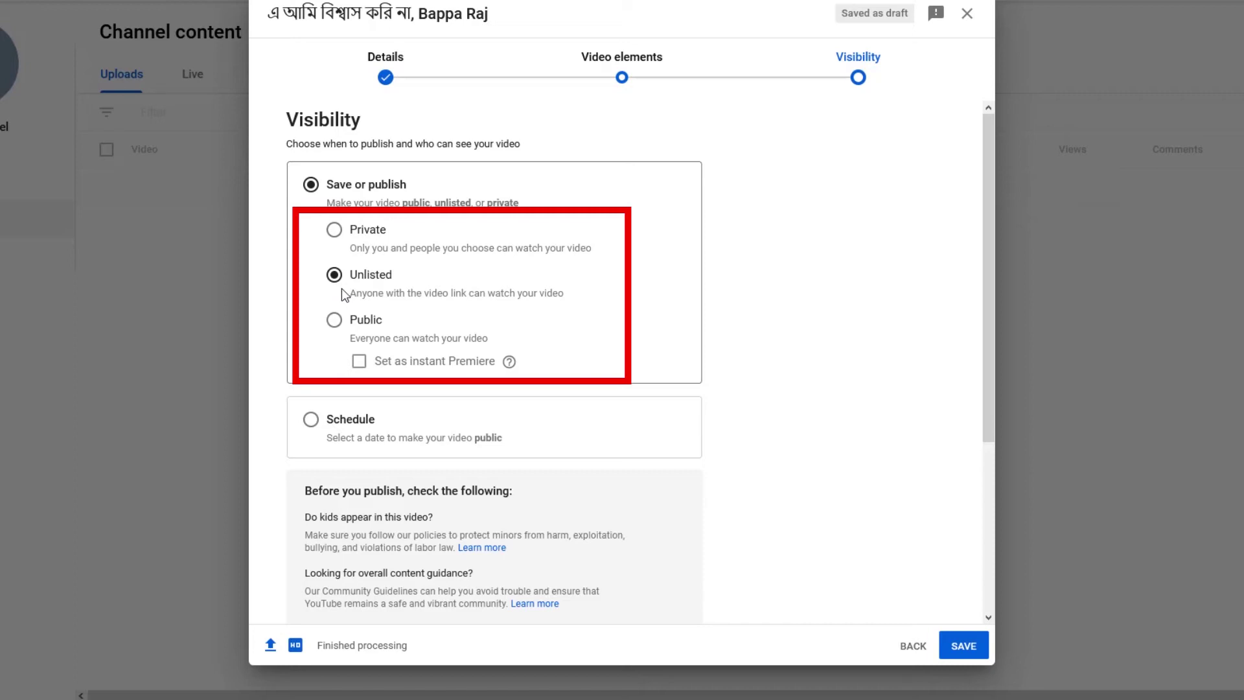
pyautogui.click(973, 650)
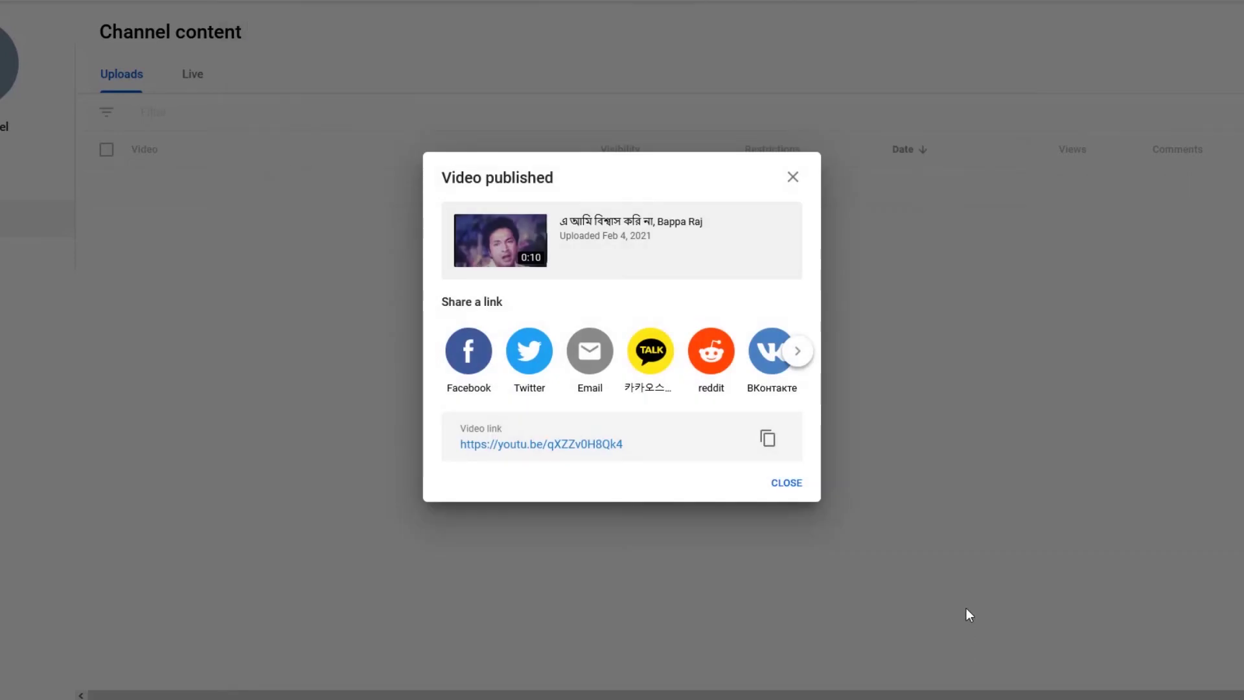
pyautogui.click(784, 487)
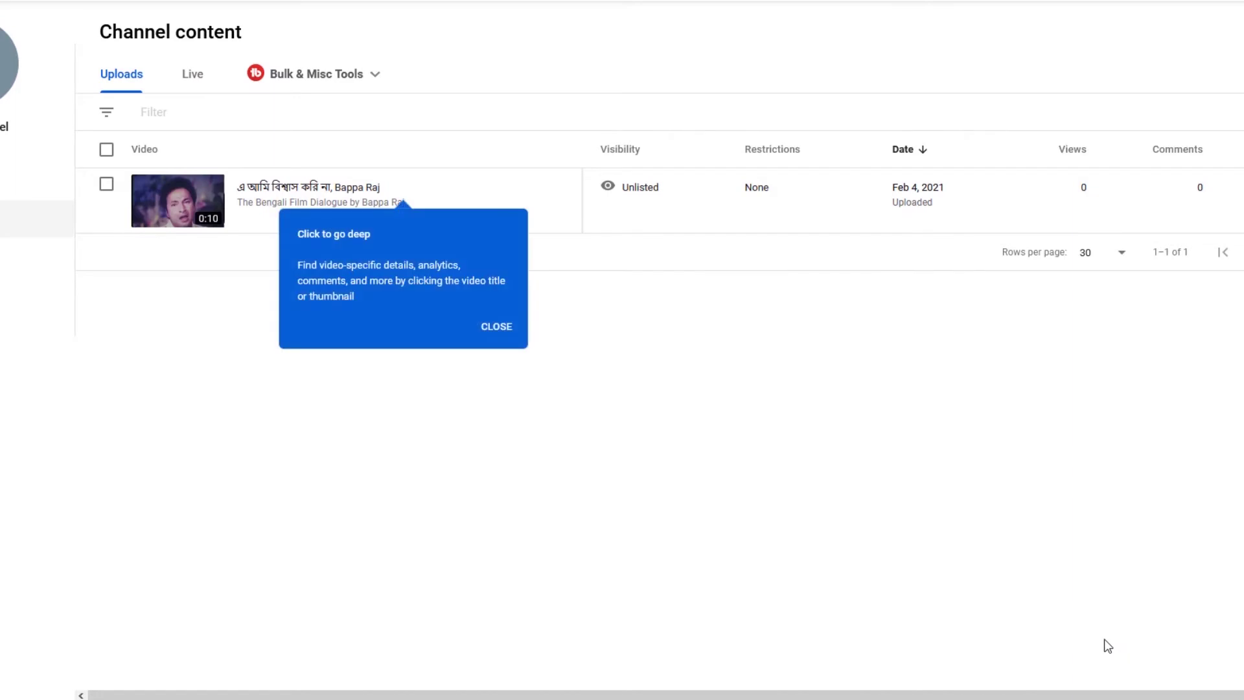
pyautogui.click(494, 329)
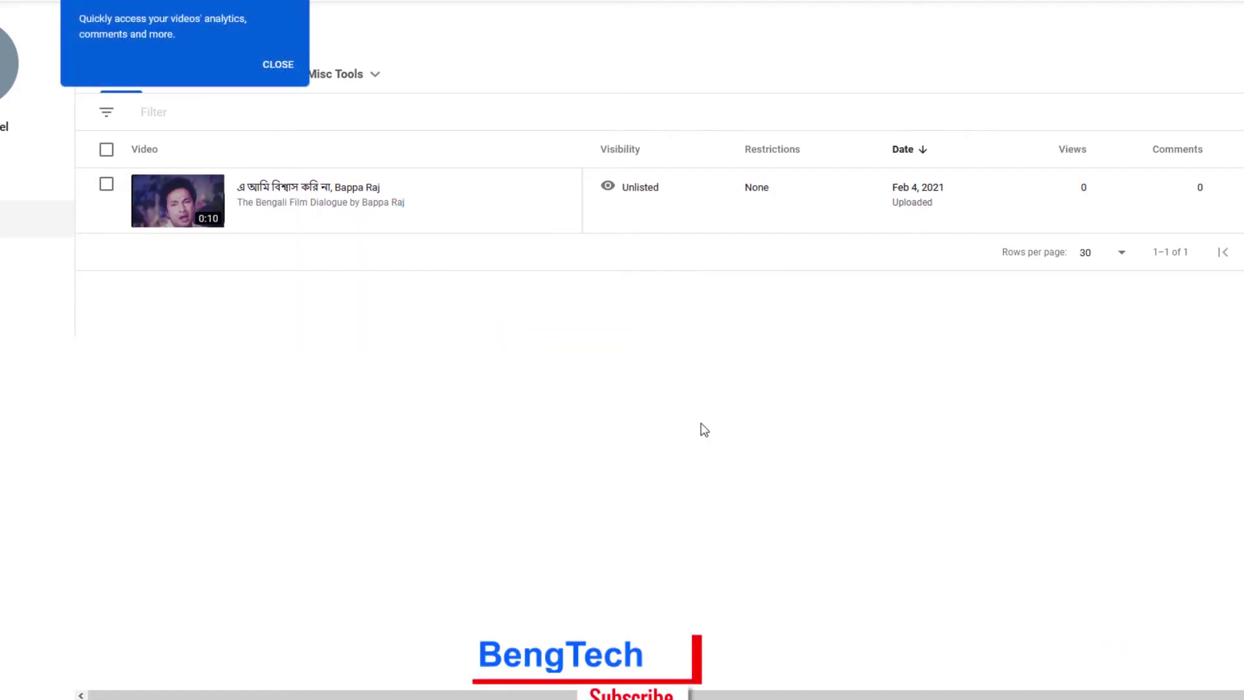
pyautogui.click(269, 72)
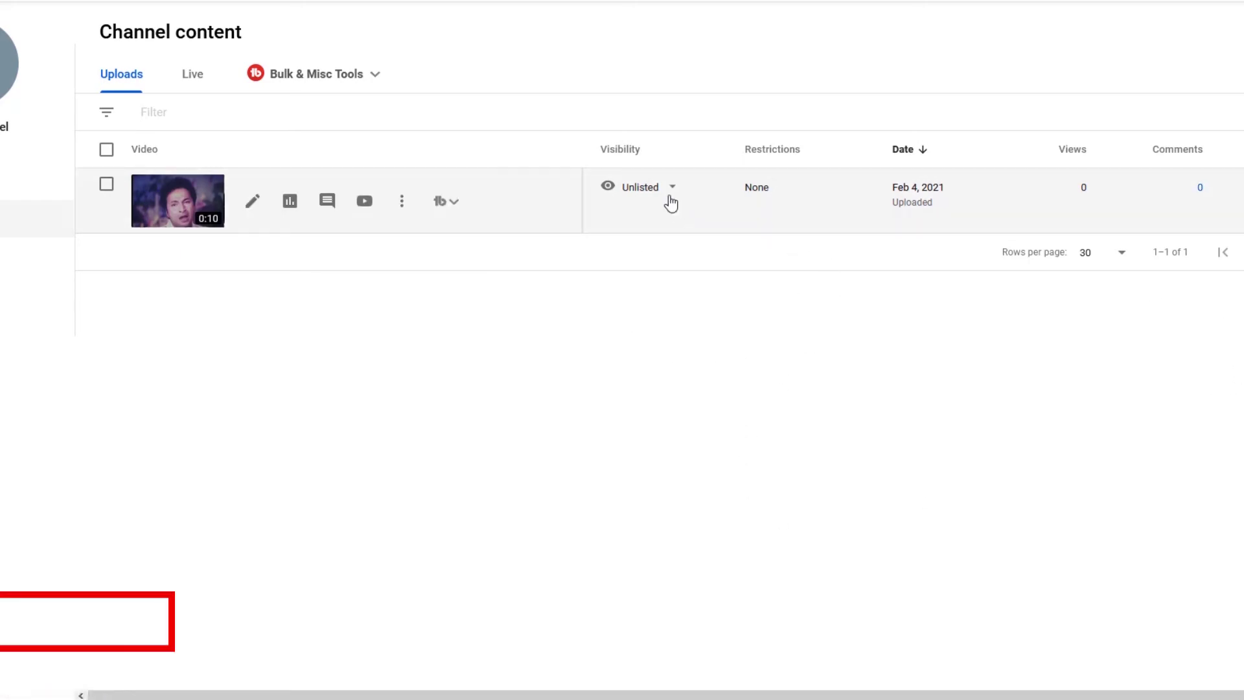
# - Change the uploaded video's visibility to Public and publish it
pyautogui.moveTo(671, 199)
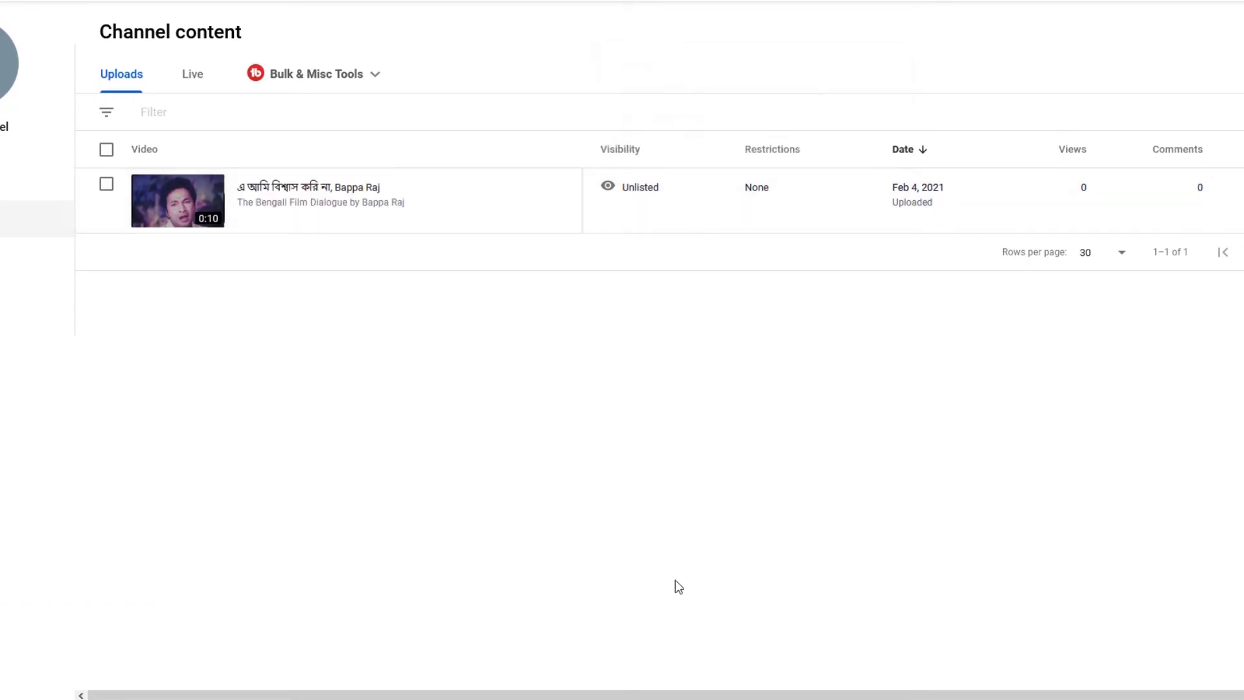
pyautogui.click(677, 193)
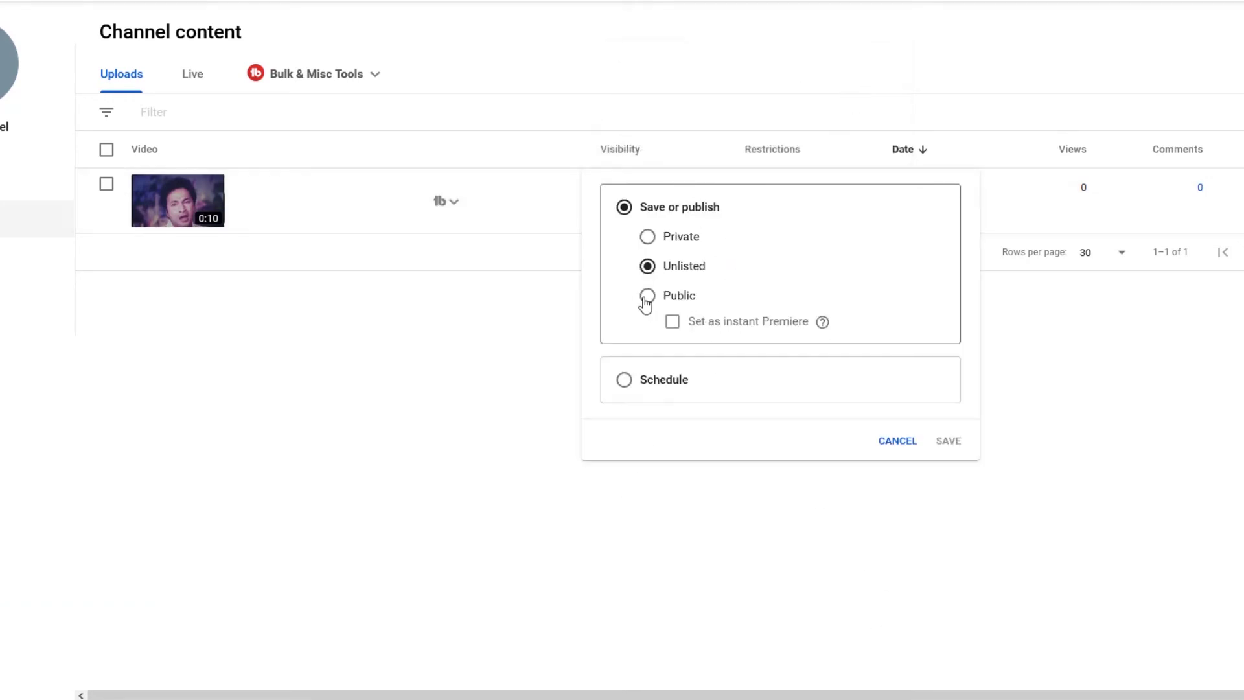
pyautogui.click(647, 295)
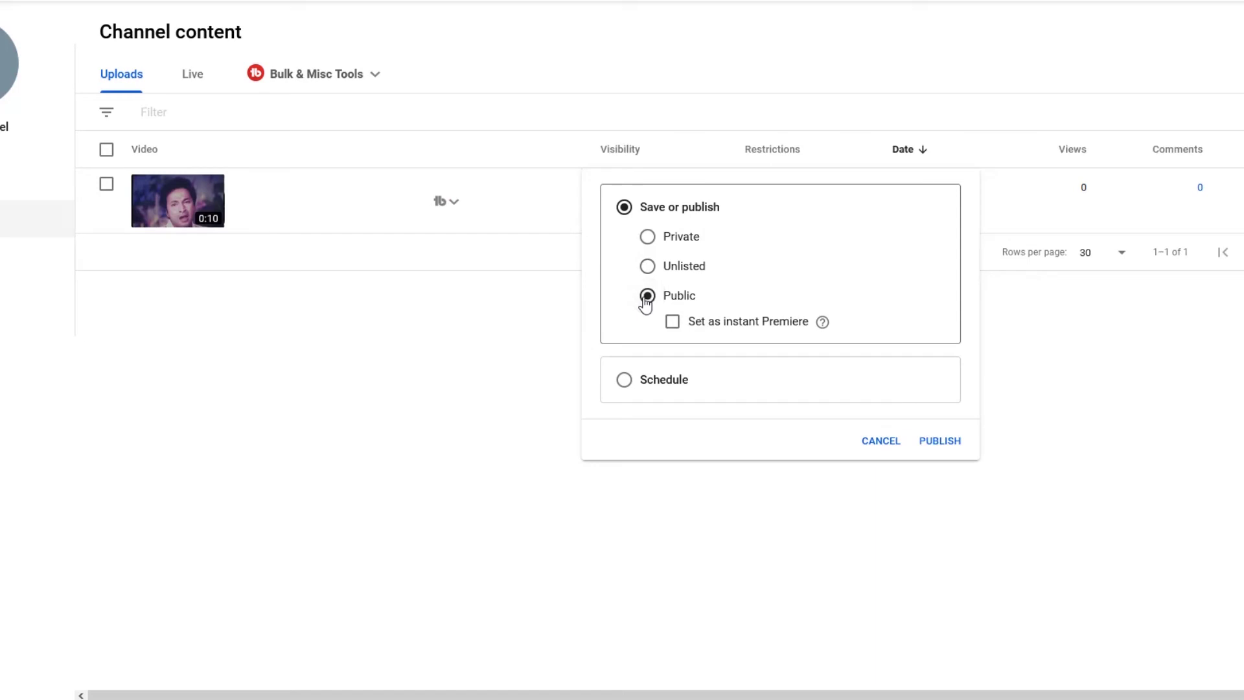
pyautogui.click(936, 444)
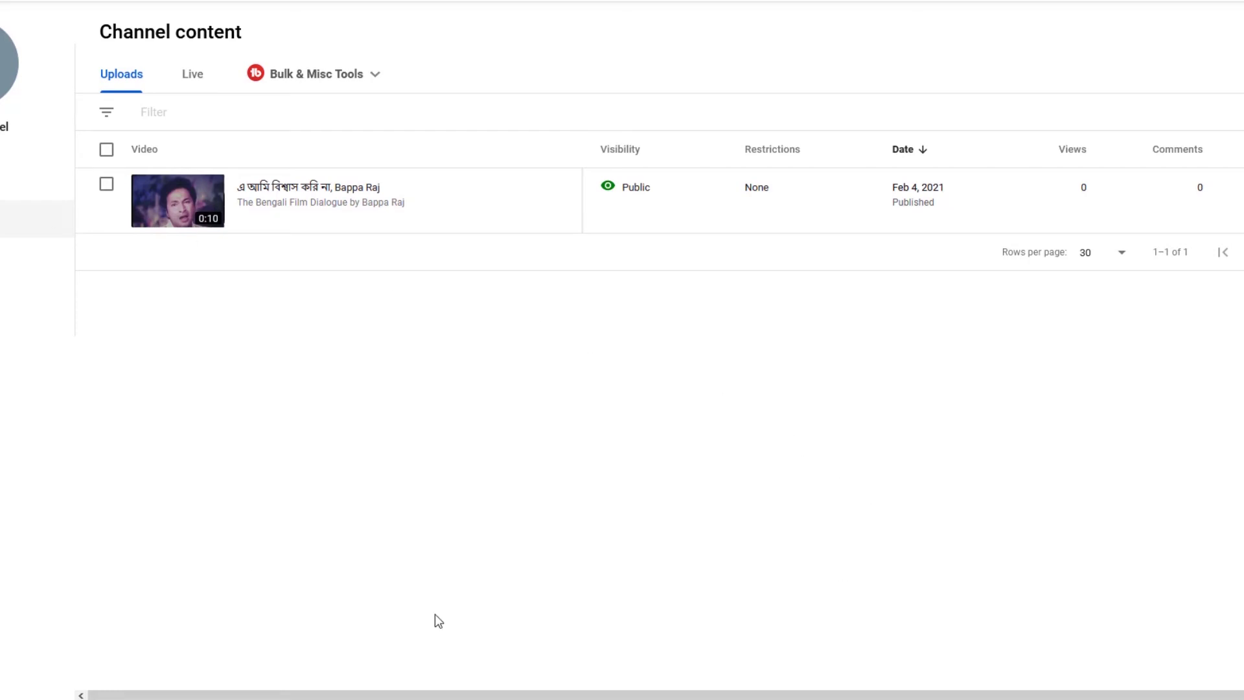
# - Open YouTube in a new browser tab and search for "viralbird"
pyautogui.click(37, 182)
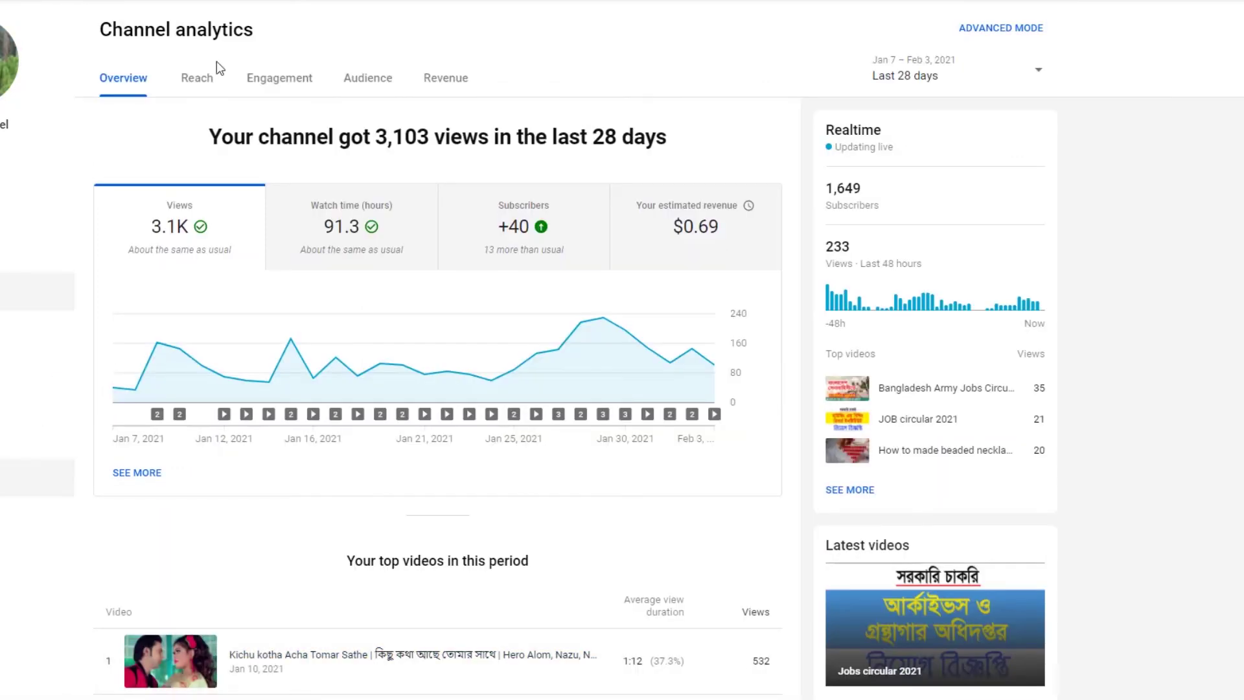
pyautogui.hotkey('ctrl', 't')
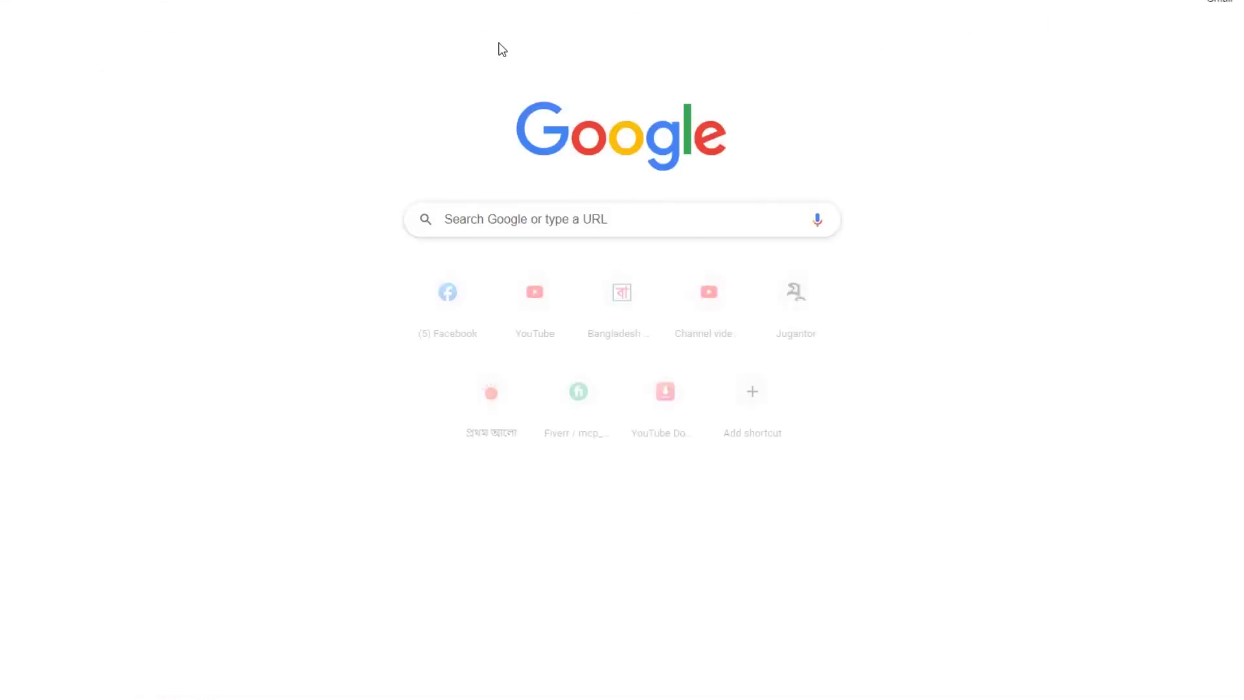
pyautogui.write('o')
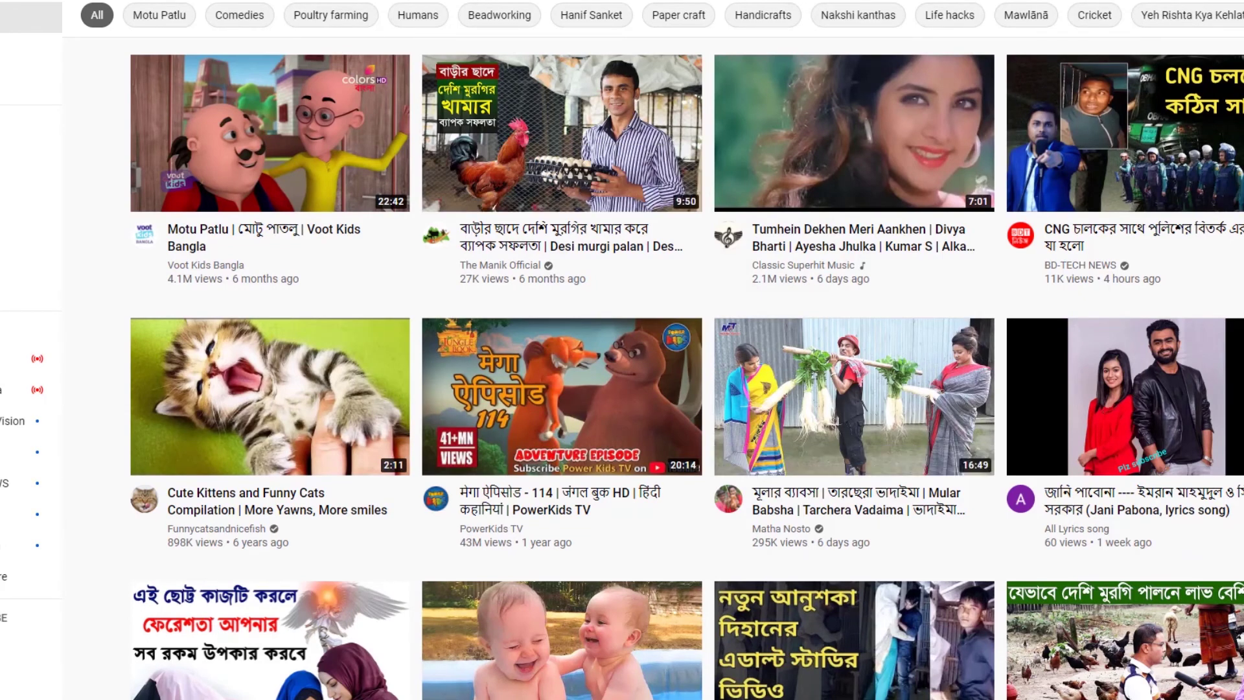
pyautogui.press('Return')
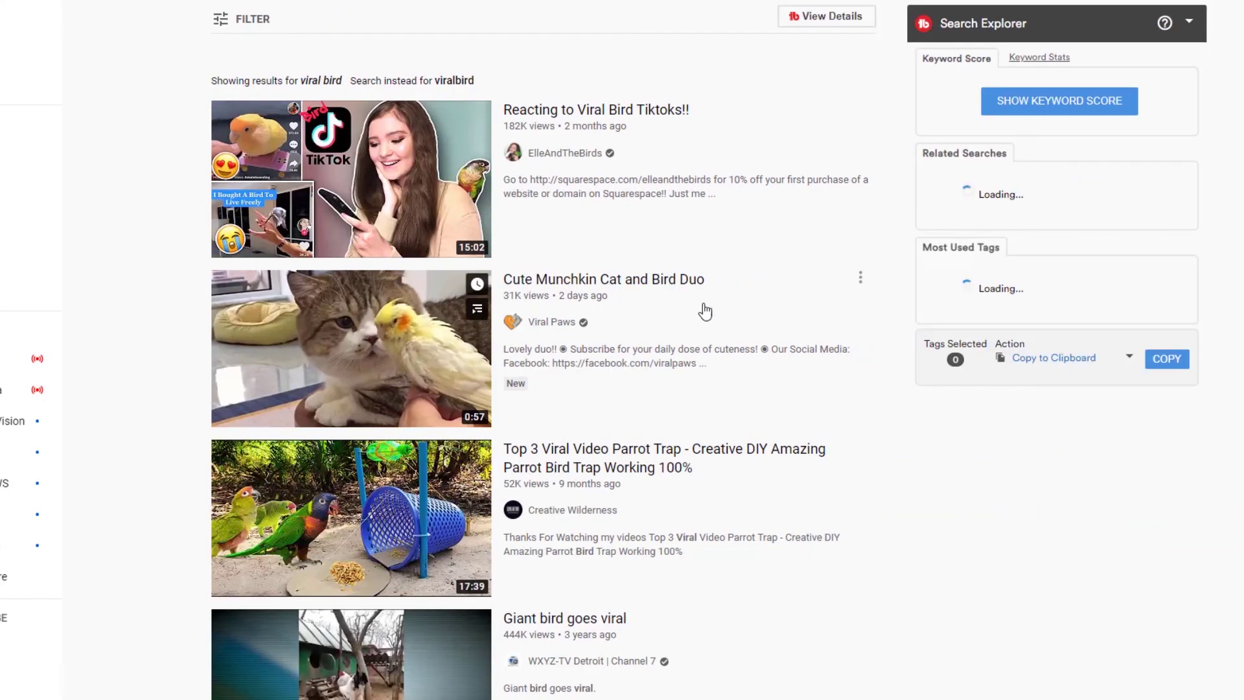
# - Look through the list of videos found for "viralbird", including the entries far down the results
pyautogui.scroll(-6, 704, 309)
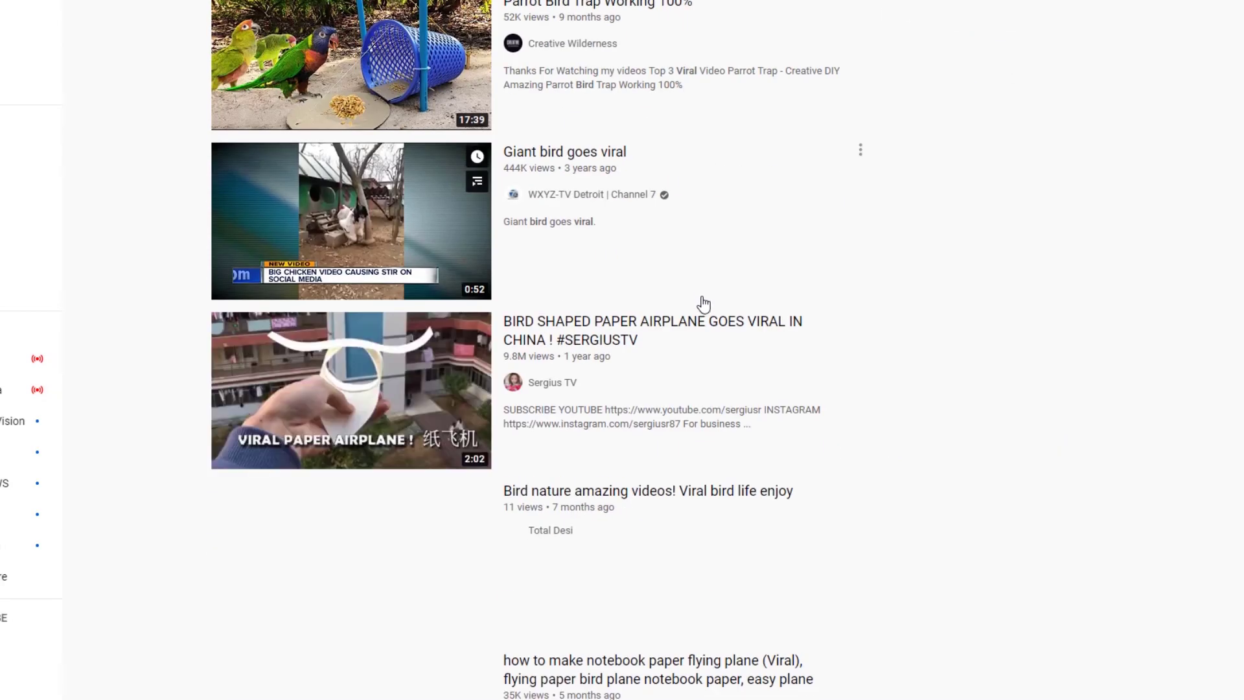
pyautogui.scroll(-6, 795, 293)
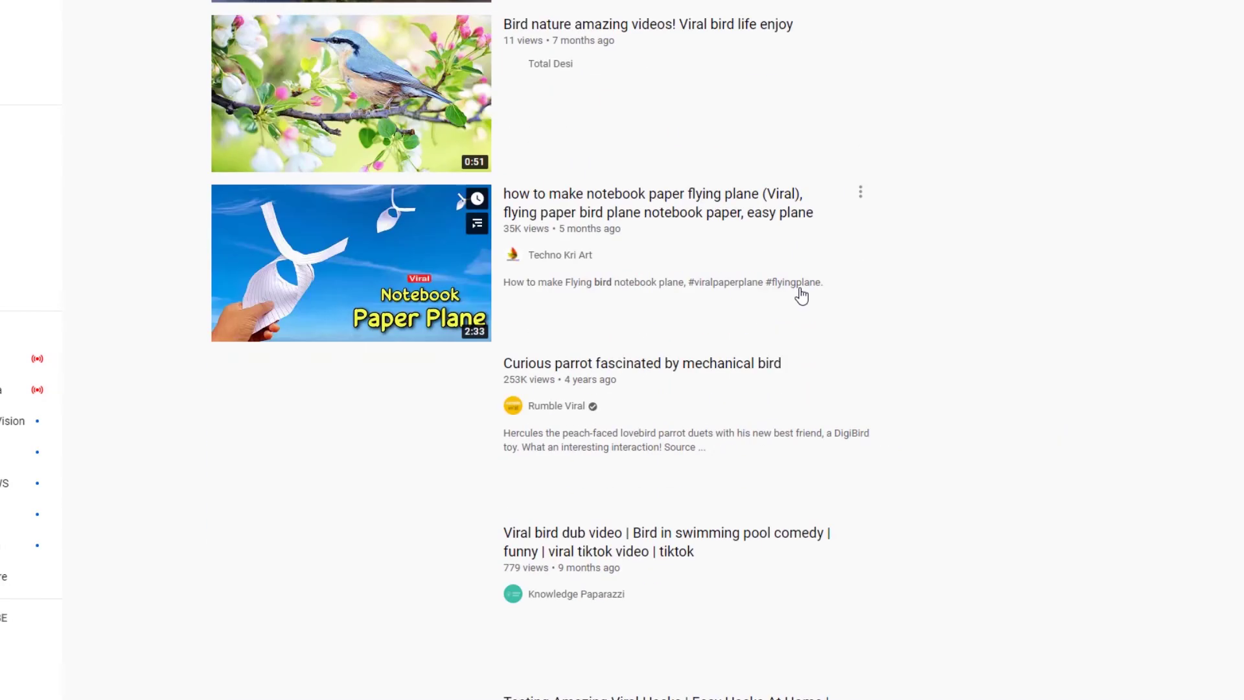
pyautogui.scroll(-3, 802, 296)
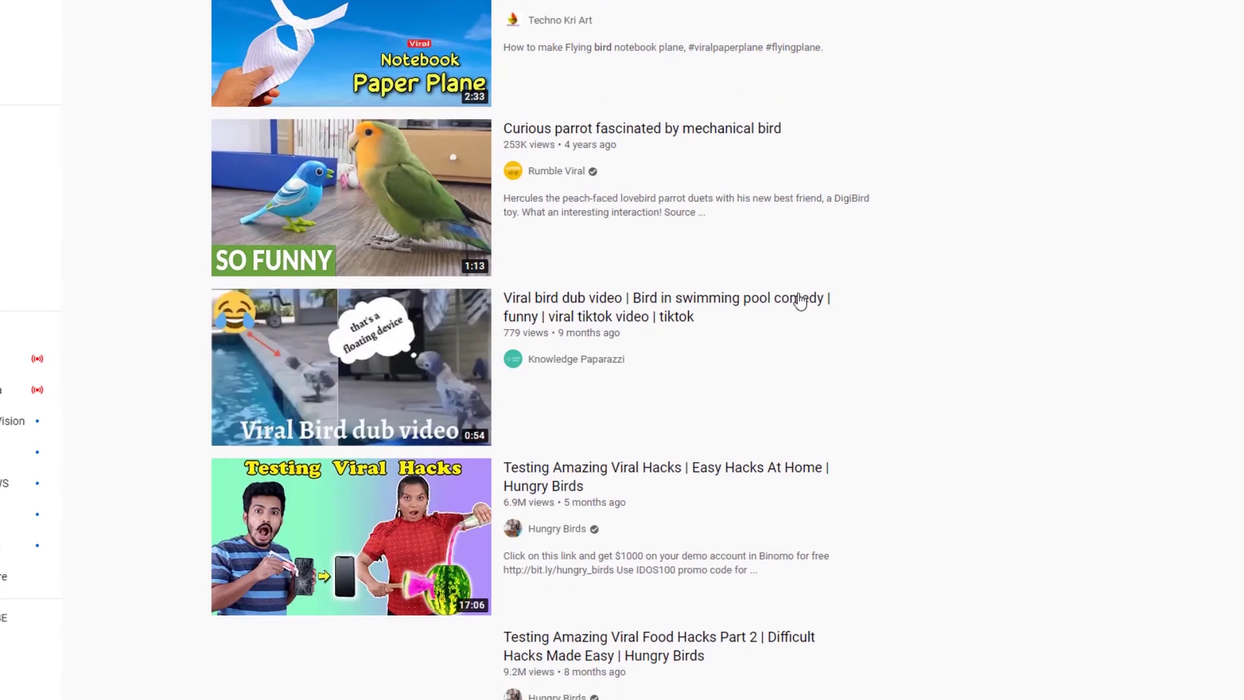
pyautogui.scroll(-6, 800, 301)
pyautogui.scroll(-7, 897, 306)
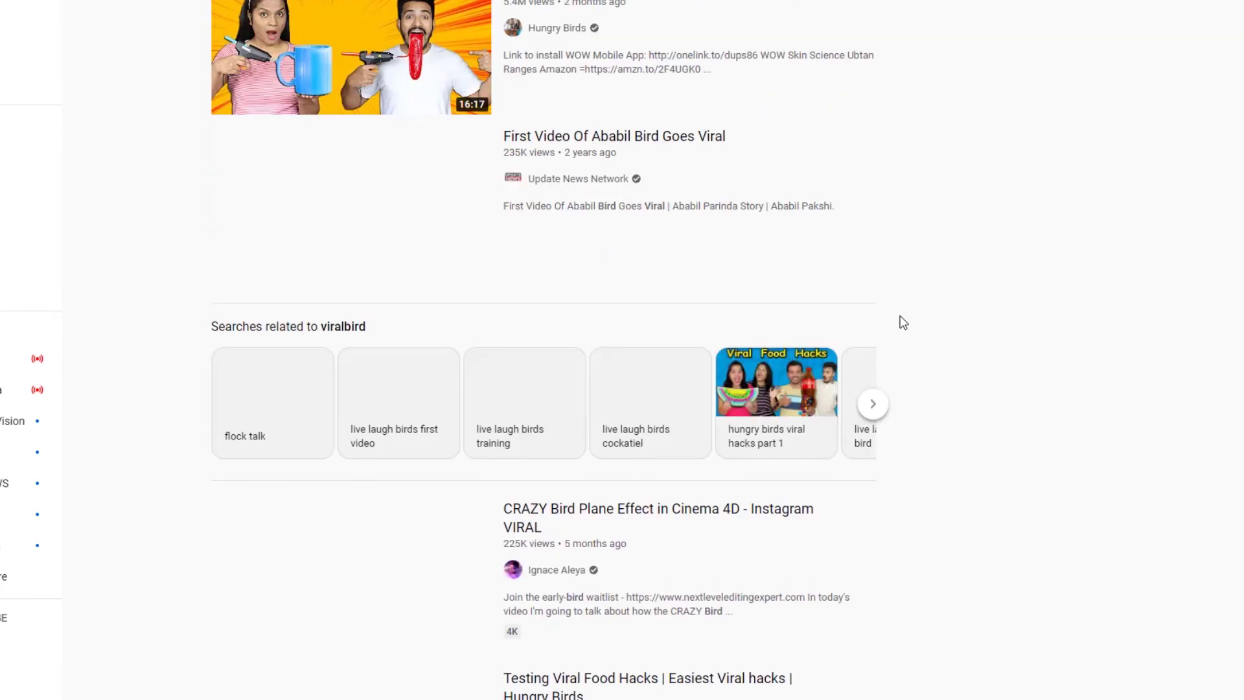
pyautogui.scroll(-7, 1016, 319)
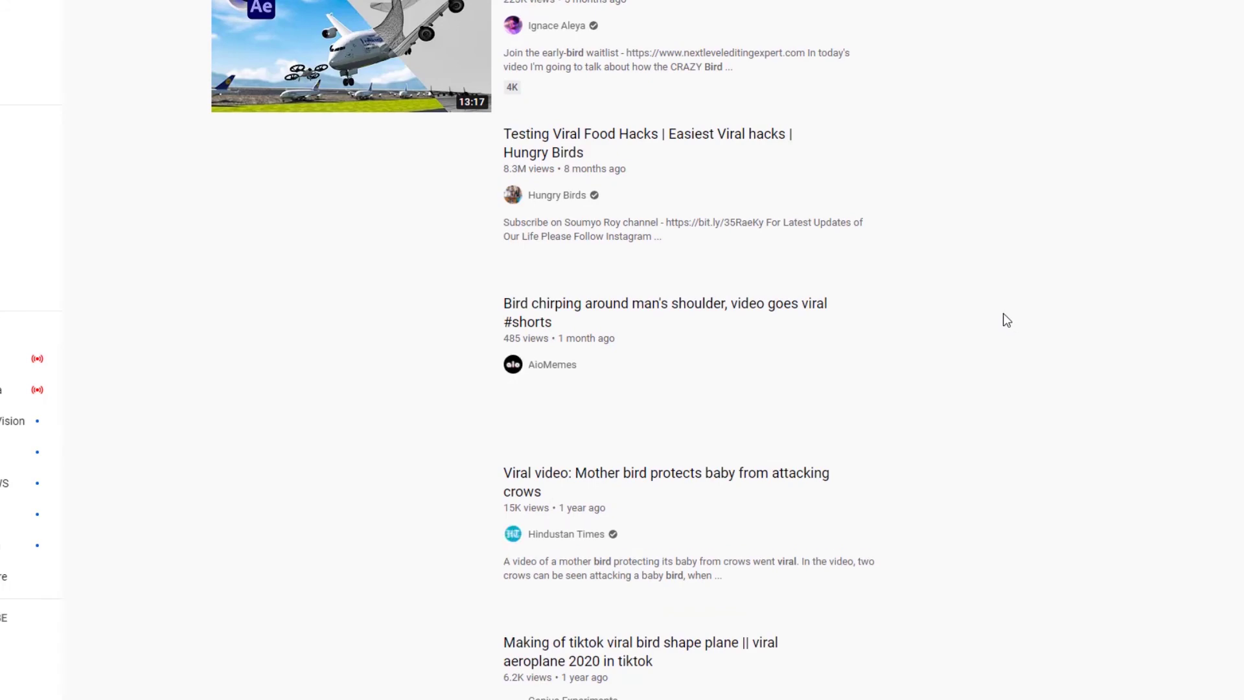
pyautogui.scroll(-4, 998, 317)
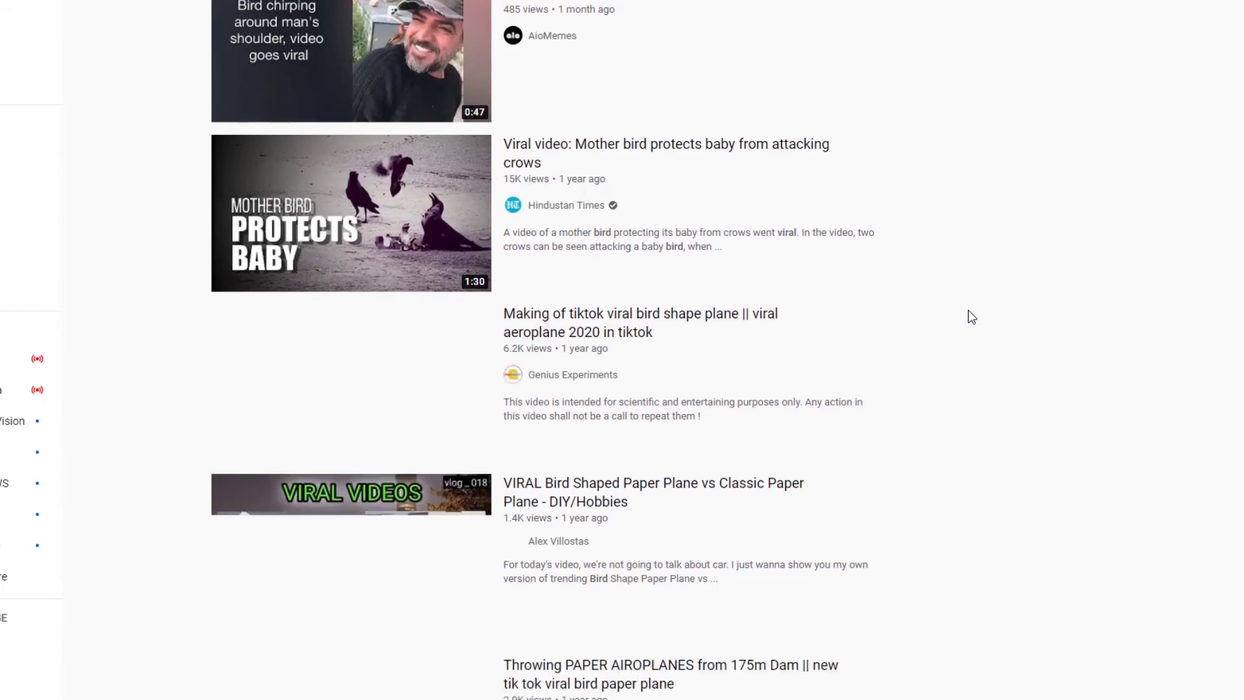
pyautogui.scroll(-20, 961, 324)
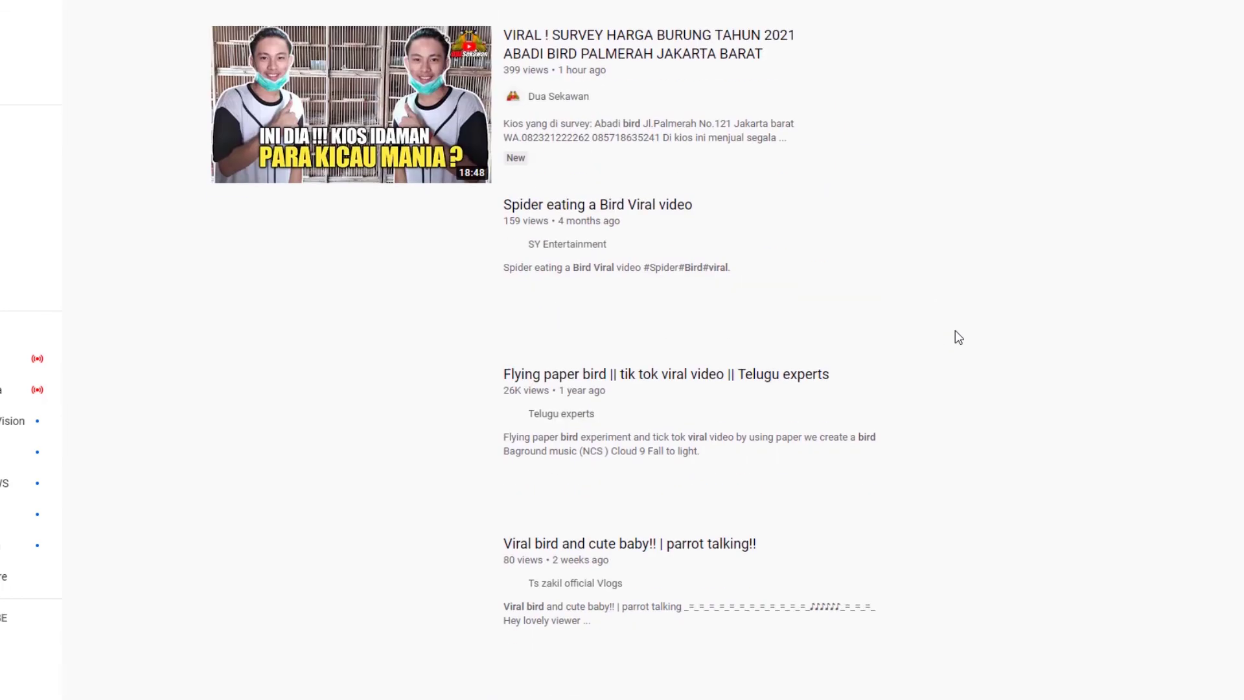
pyautogui.scroll(-6, 988, 417)
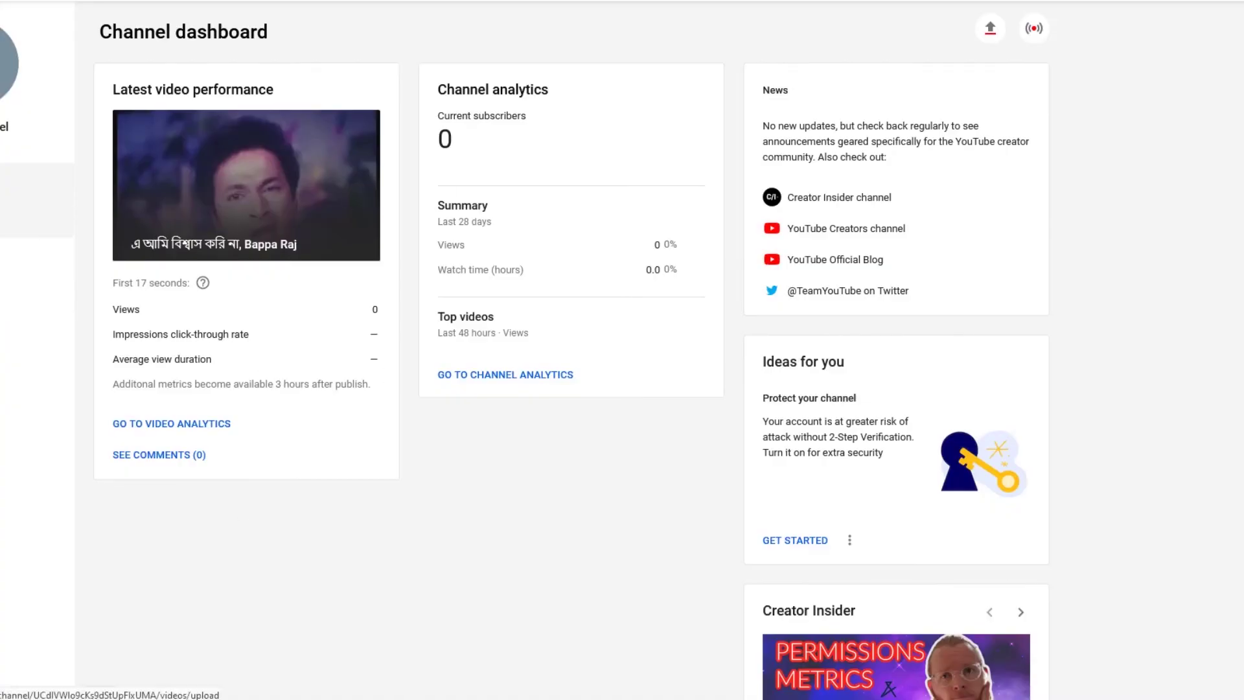
# - Copy the shareable link of the published video from the channel content list
pyautogui.click(25, 272)
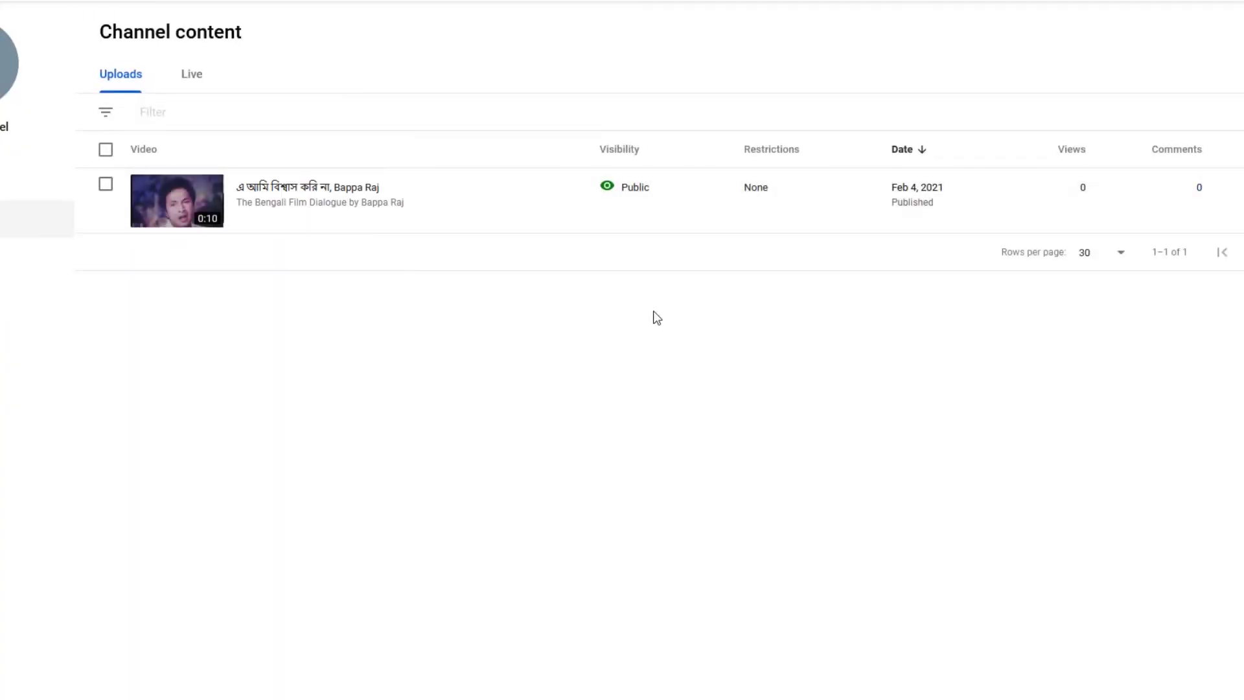
pyautogui.click(401, 201)
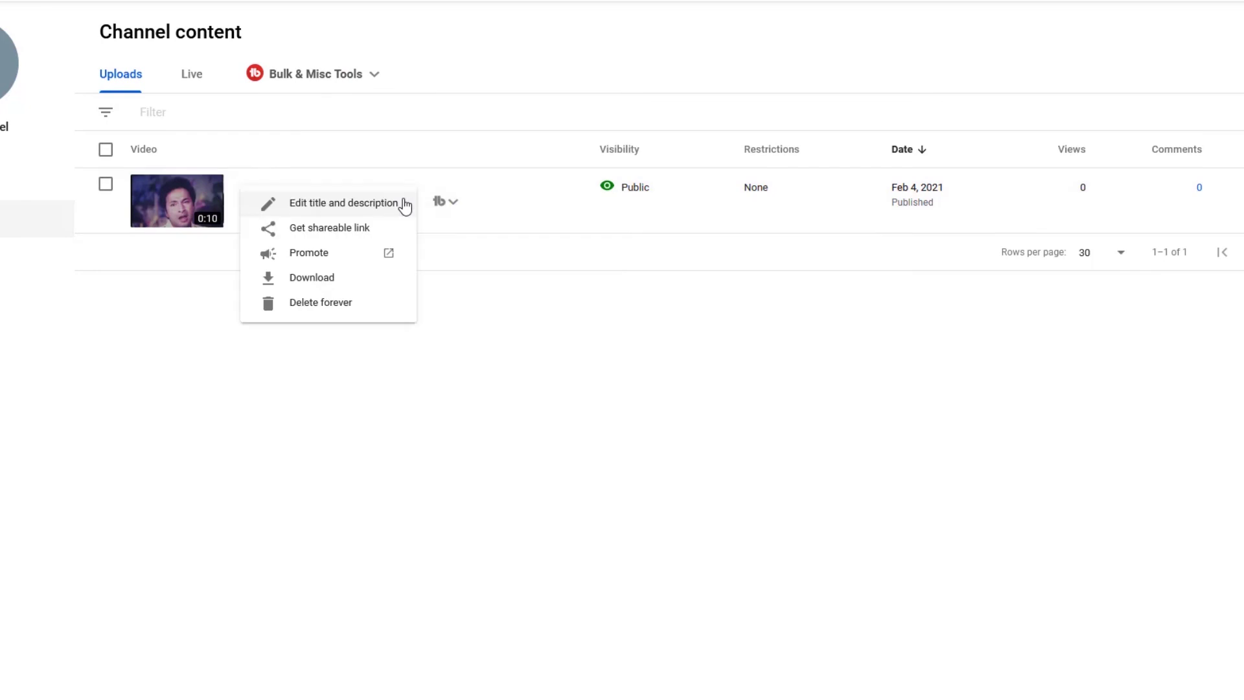
pyautogui.click(344, 232)
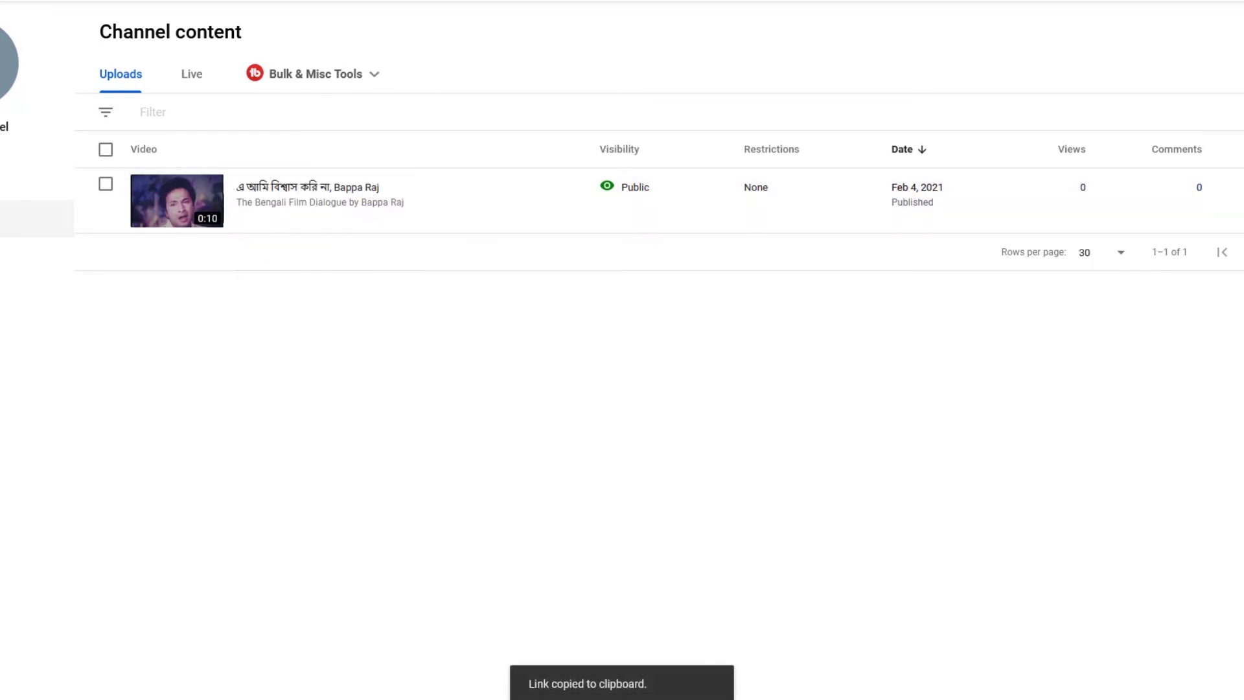